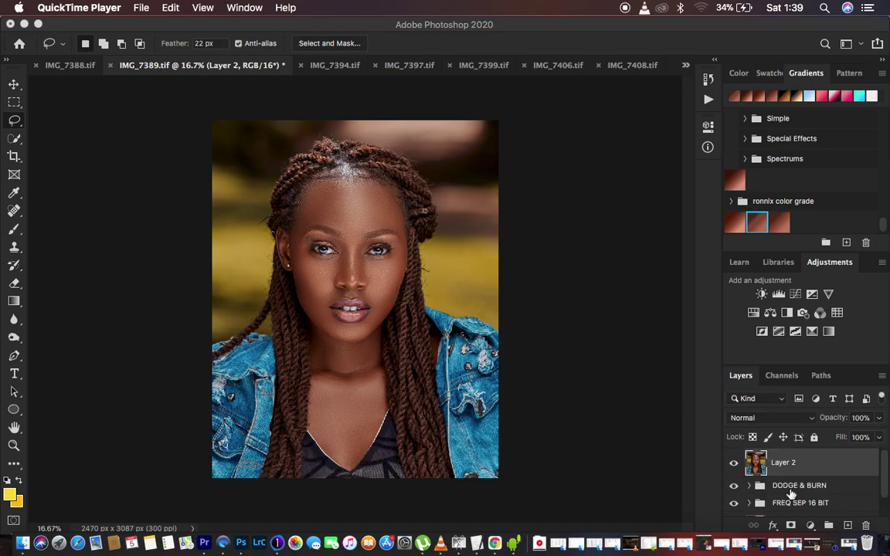
Add a Color Lookup adjustment layer above Layer 2 and load the EdgyAmber.3DL LUT.
click(812, 526)
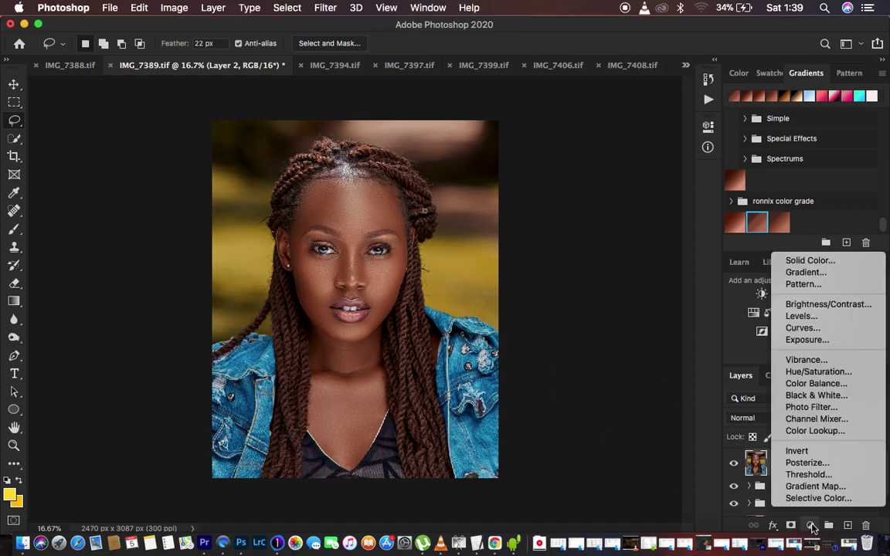
click(726, 393)
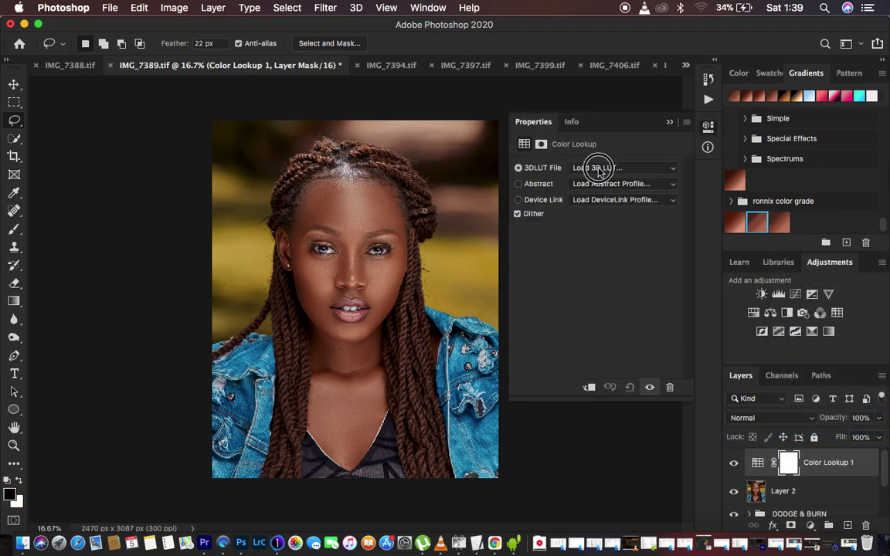
click(598, 170)
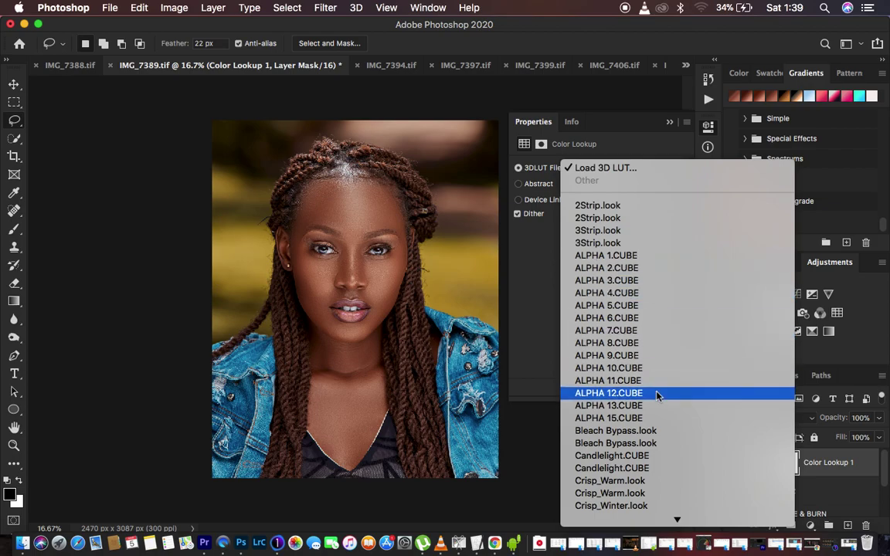
scroll(656, 395, down, 5)
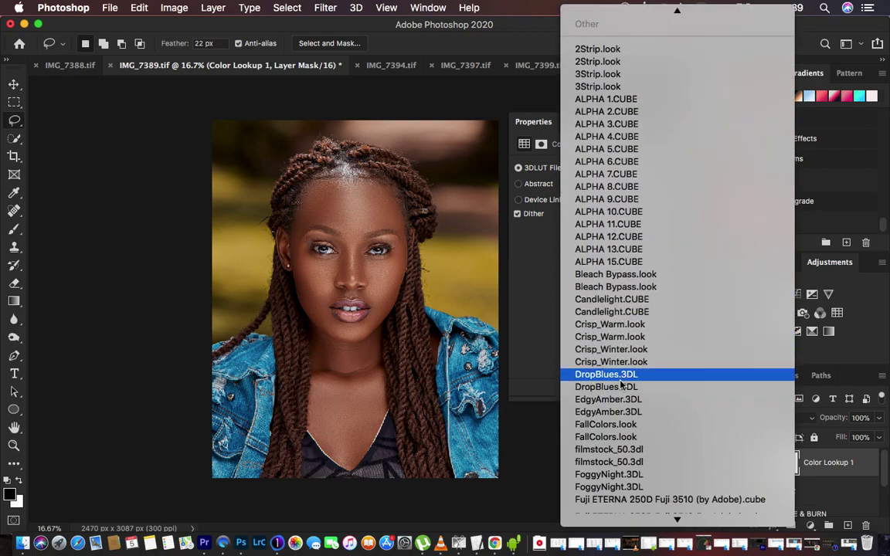
scroll(621, 384, down, 3)
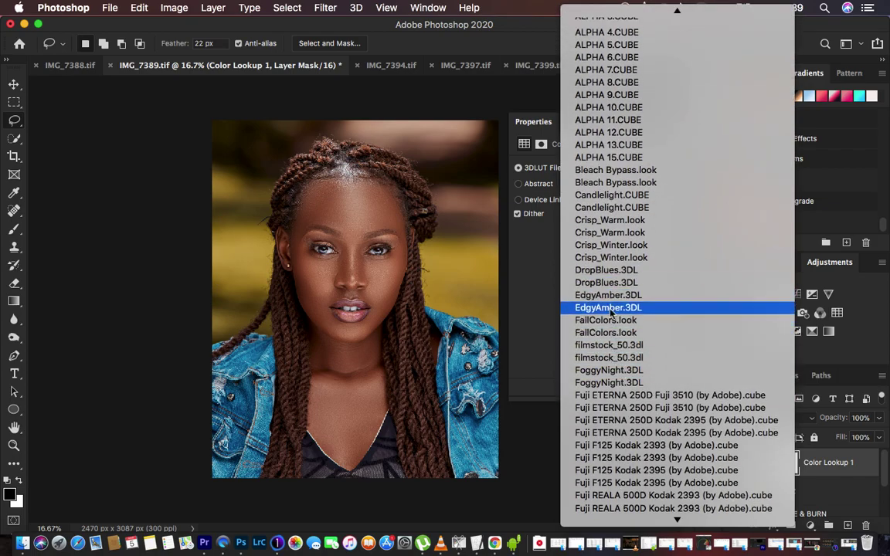
click(610, 301)
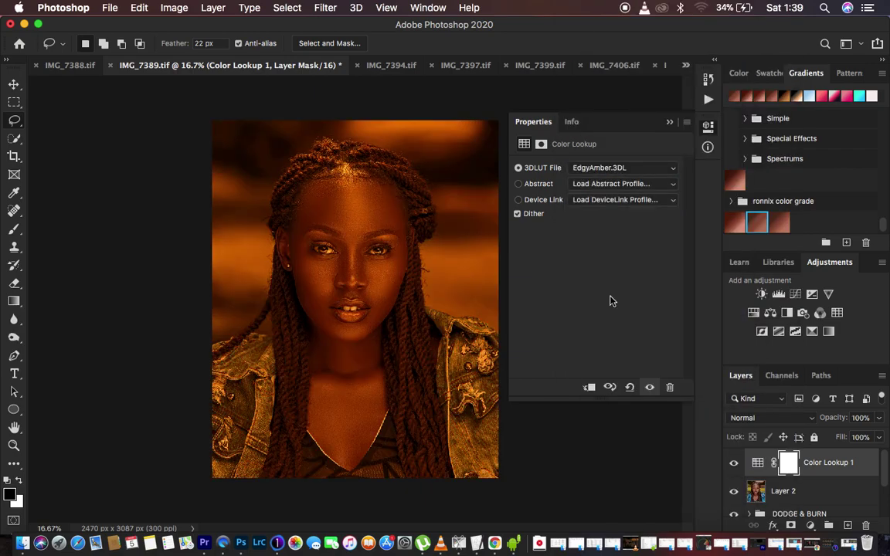
Try the Fuji F125 Kodak 2393, Kodak 5218 Kodak 2383 and FuturisticBleak.3DL LUTs, and delete the Color Lookup layer.
click(599, 168)
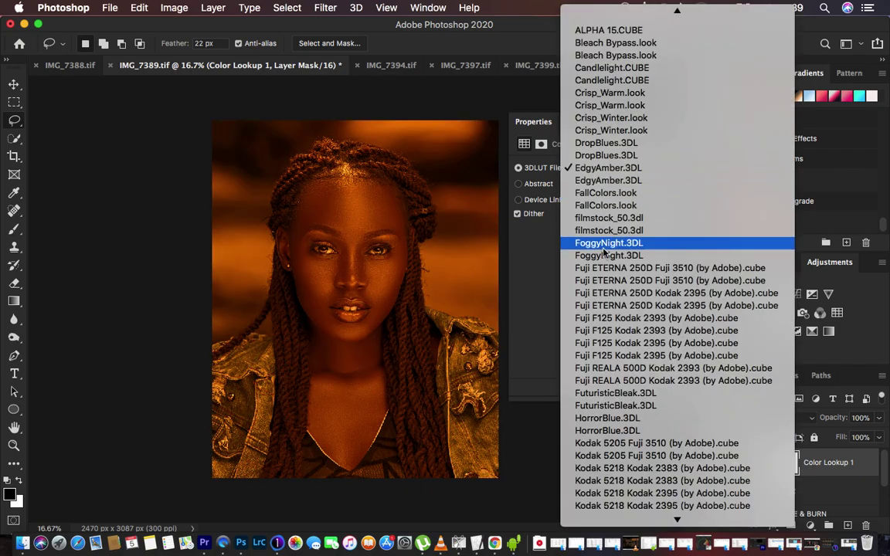
click(614, 317)
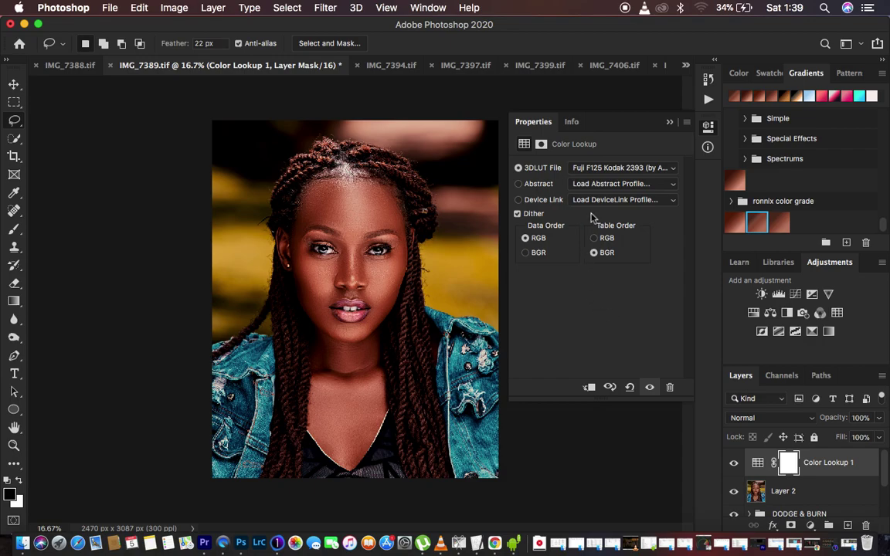
click(615, 167)
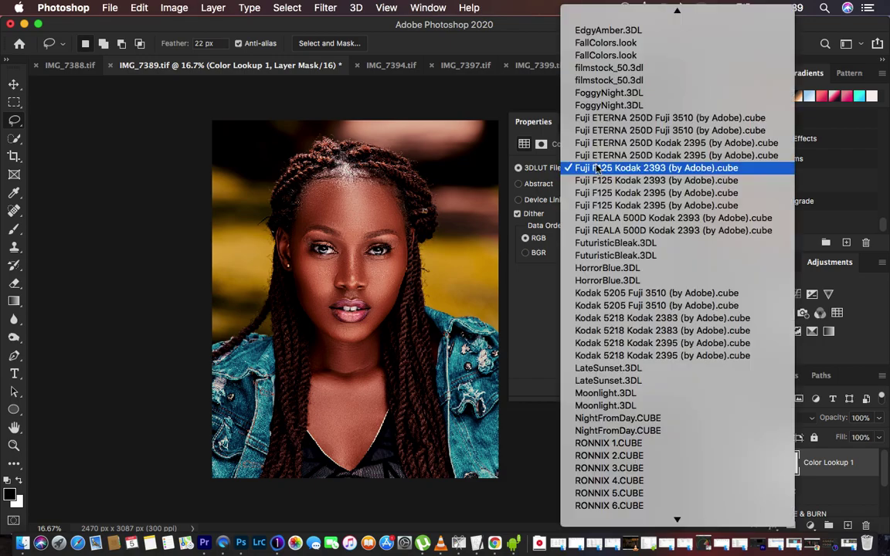
click(614, 318)
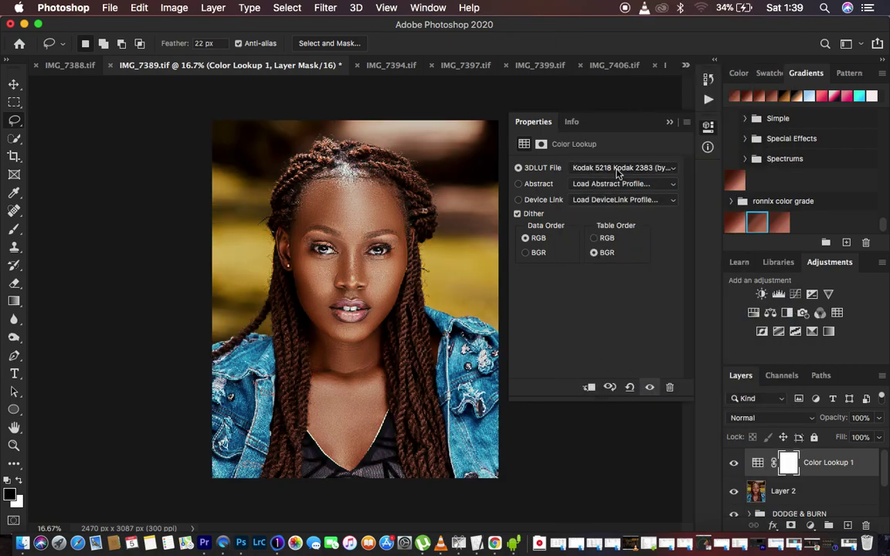
click(616, 170)
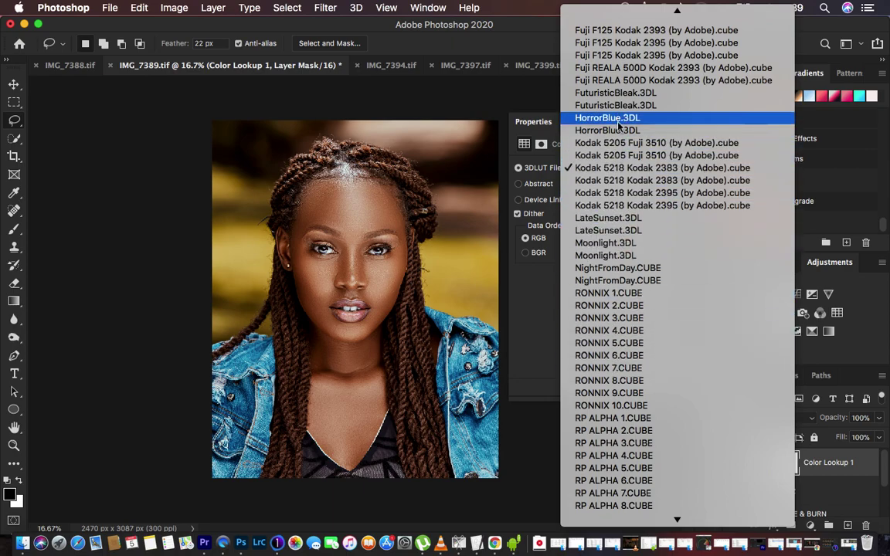
click(618, 106)
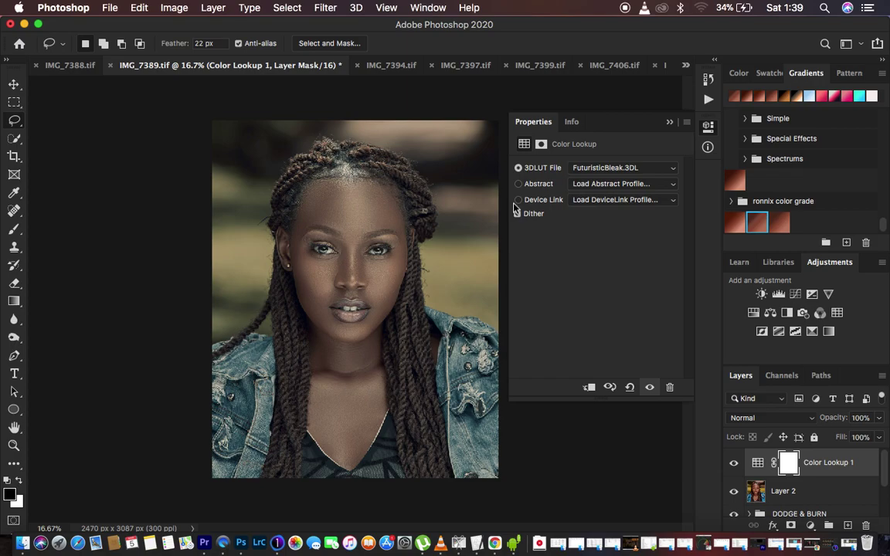
click(670, 121)
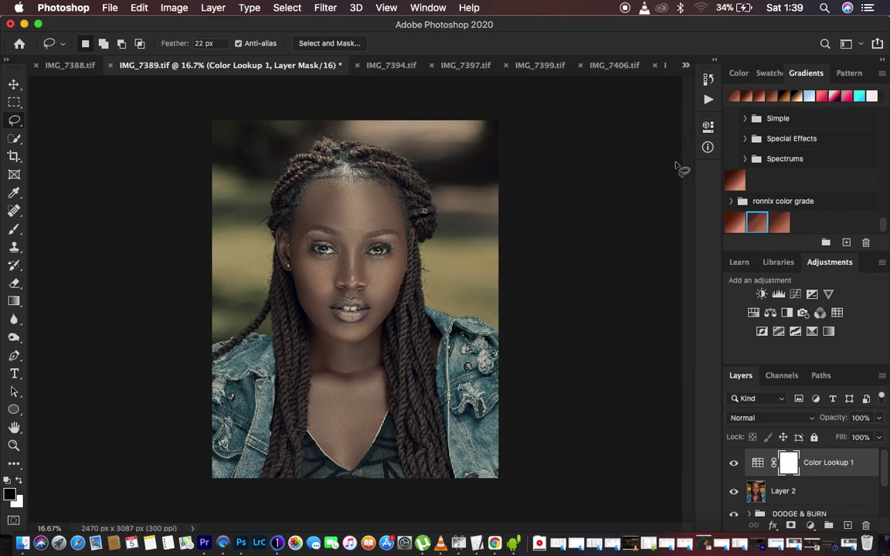
drag(874, 459, 866, 527)
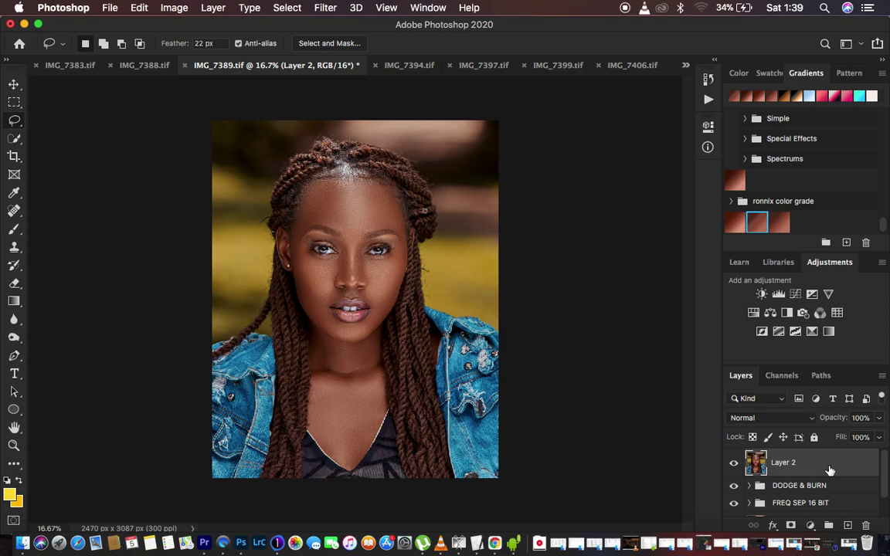
Compare the retouched portrait with the original by repeatedly isolating the Background layer and restoring the other layers' visibility.
scroll(808, 484, down, 1)
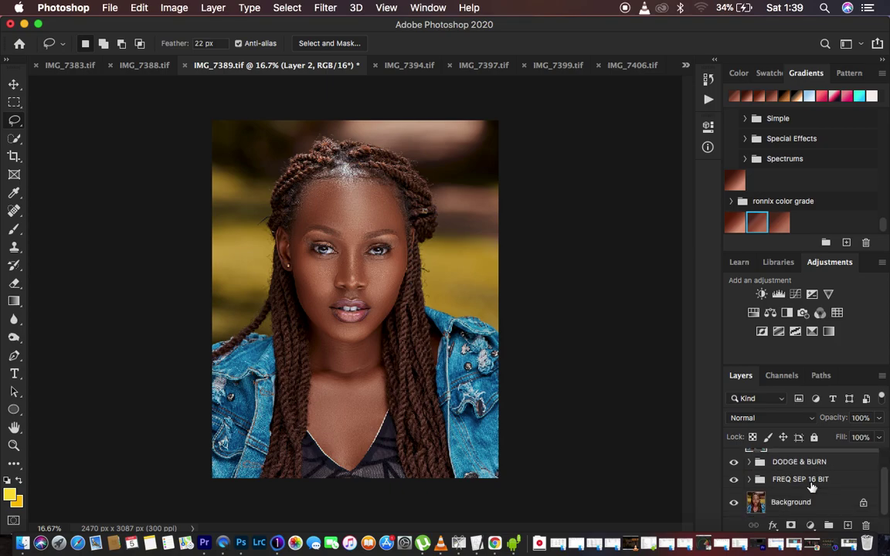
click(734, 503)
alt+click(735, 503)
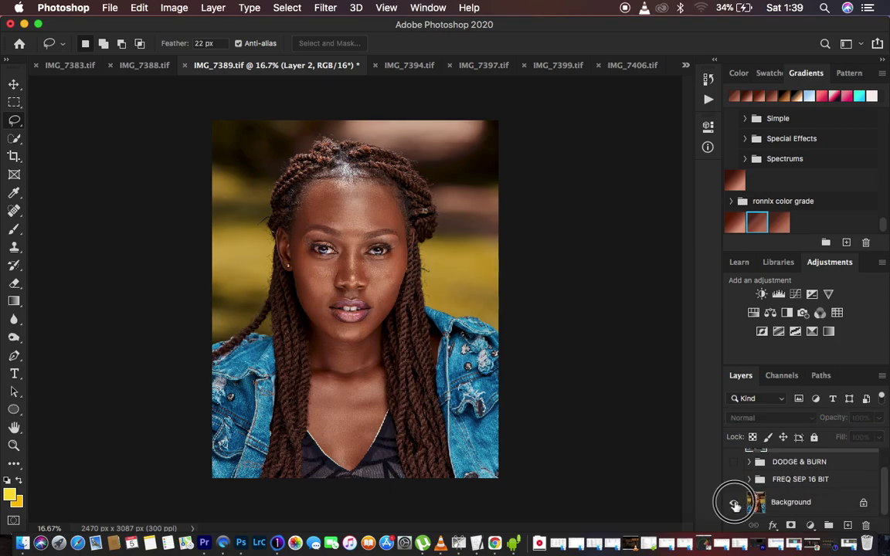
alt+click(734, 503)
alt+click(734, 503)
alt+click(734, 503)
alt+click(735, 505)
alt+click(735, 505)
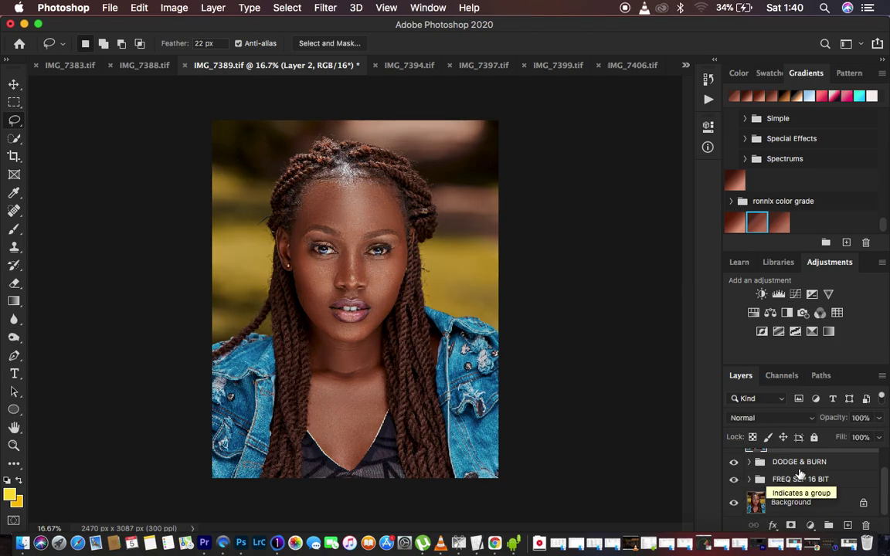
scroll(789, 475, up, 2)
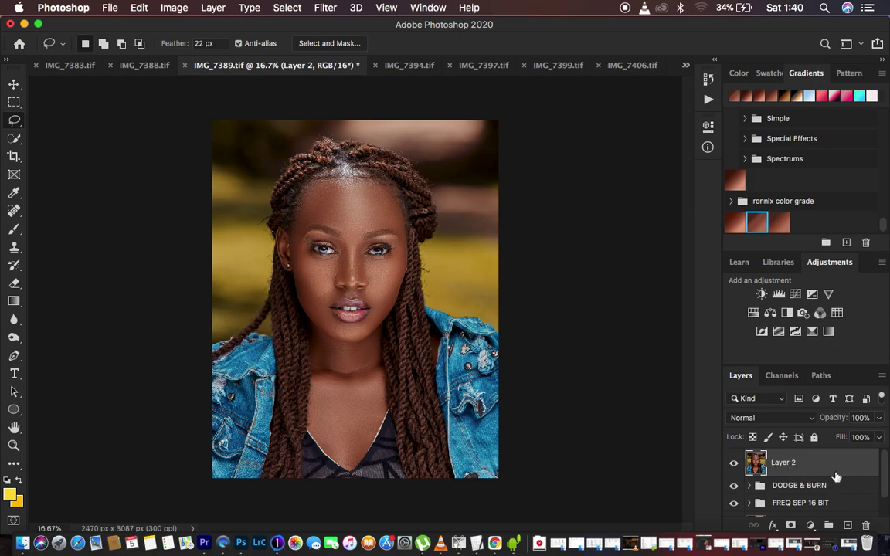
scroll(827, 479, down, 2)
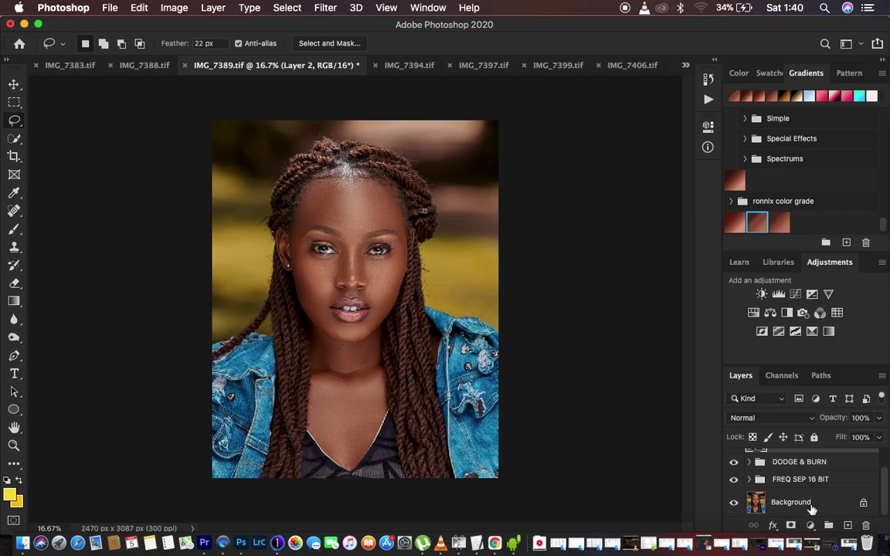
scroll(833, 479, up, 2)
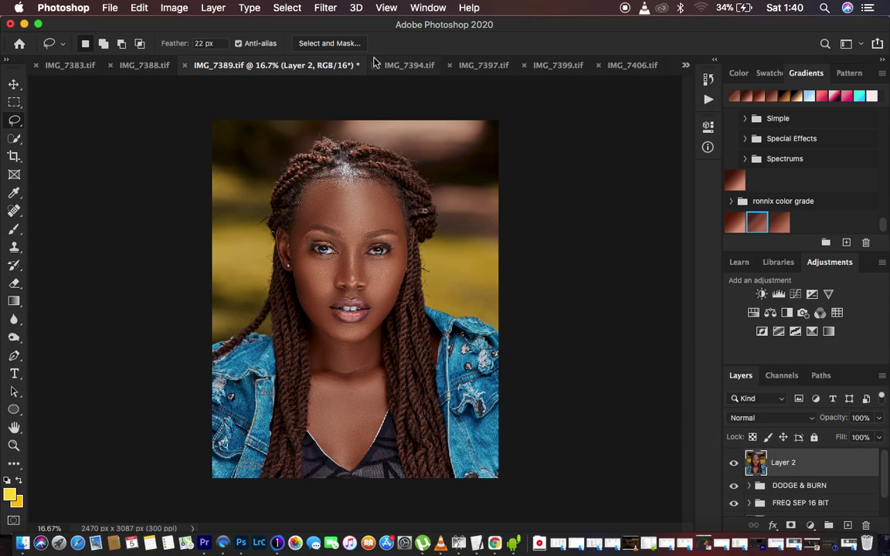
Merge all visible layers into a single Background layer.
click(213, 9)
scroll(257, 255, down, 3)
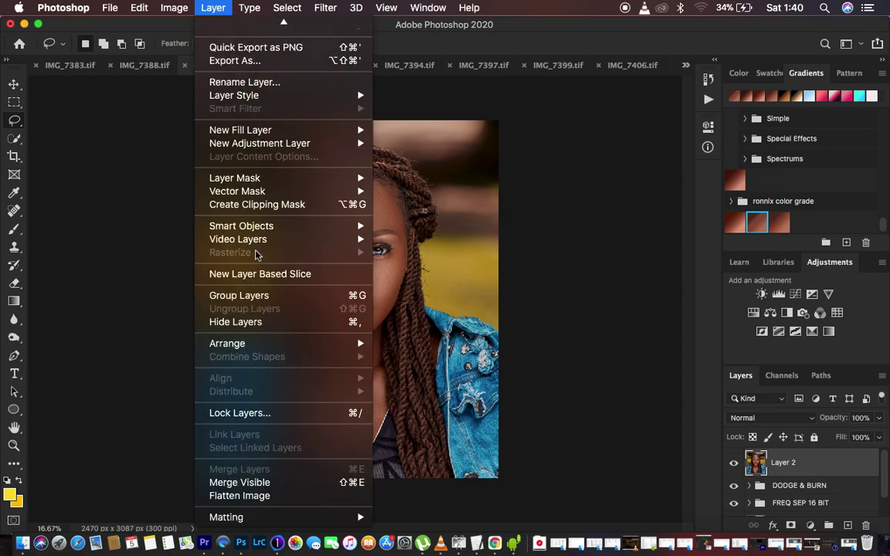
click(272, 484)
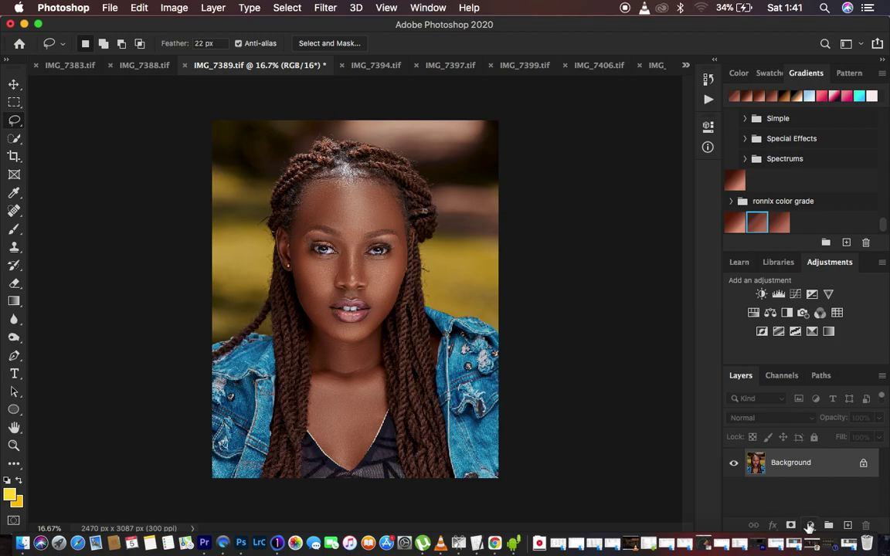
Add a Hue/Saturation adjustment layer and, for the Reds, reduce the saturation and set the lightness to -11.
click(811, 526)
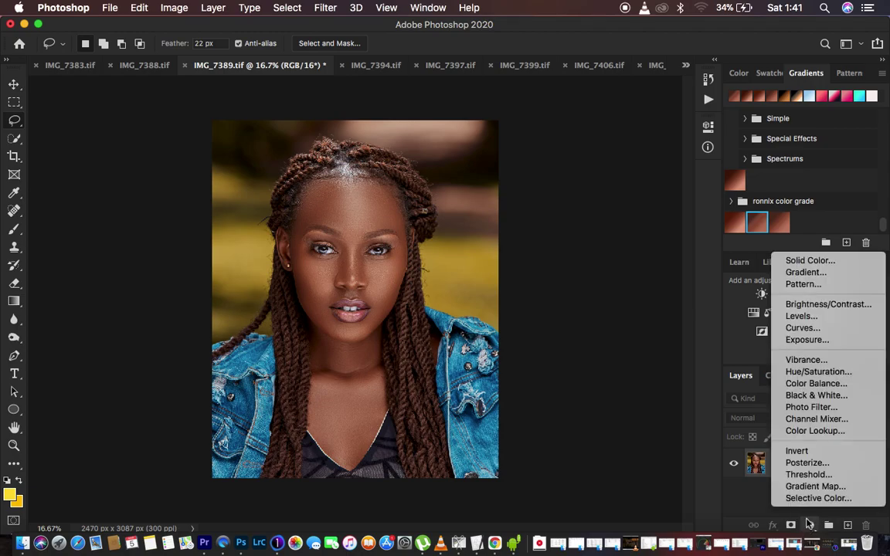
click(809, 374)
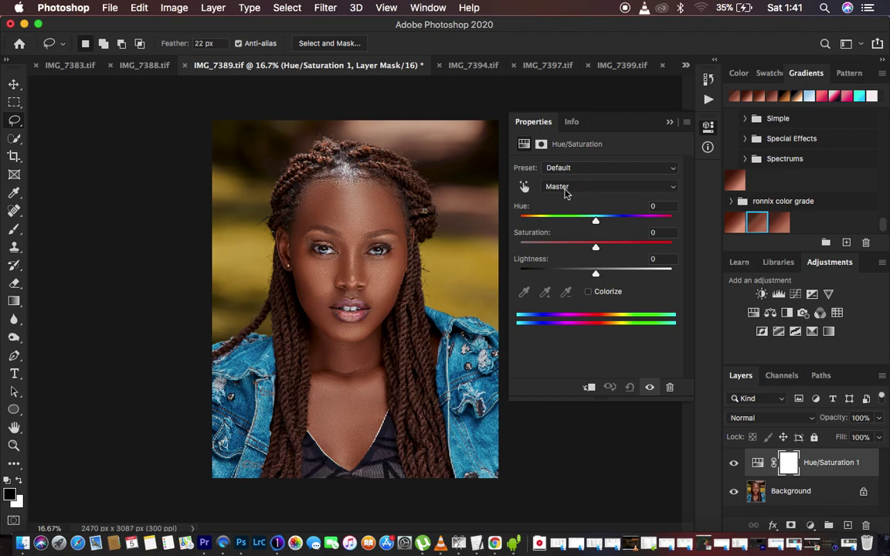
click(567, 187)
click(567, 196)
drag(595, 245, 595, 223)
drag(596, 274, 588, 278)
Adjust the Yellows in the Hue/Saturation layer to hue +9, saturation +6 and lightness -16.
click(556, 186)
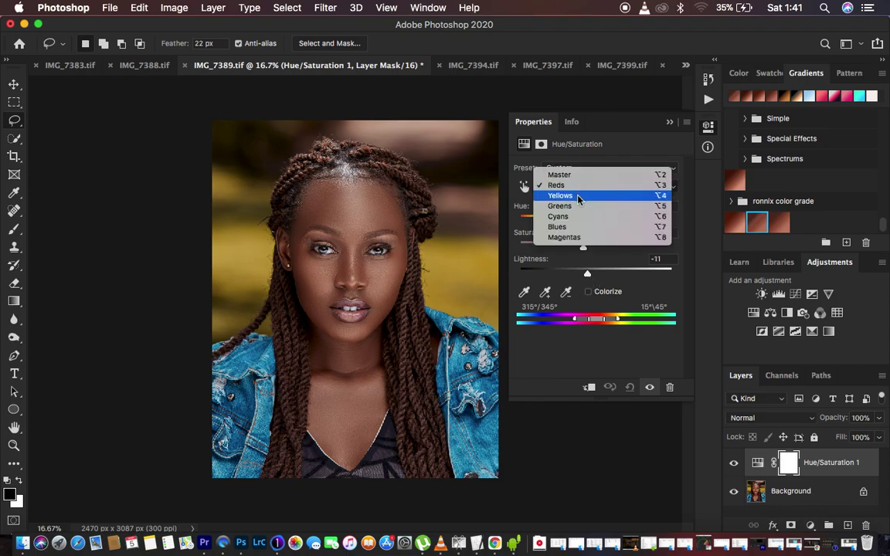
click(578, 196)
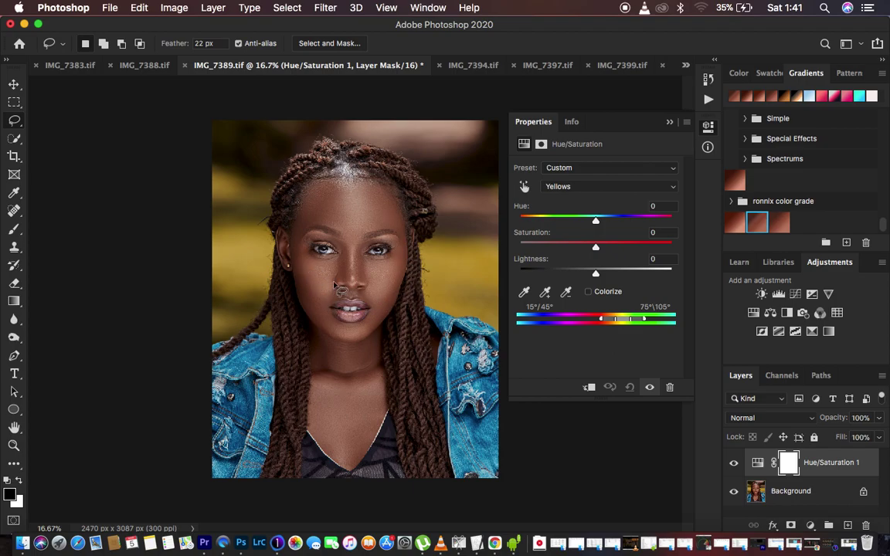
drag(596, 222, 604, 223)
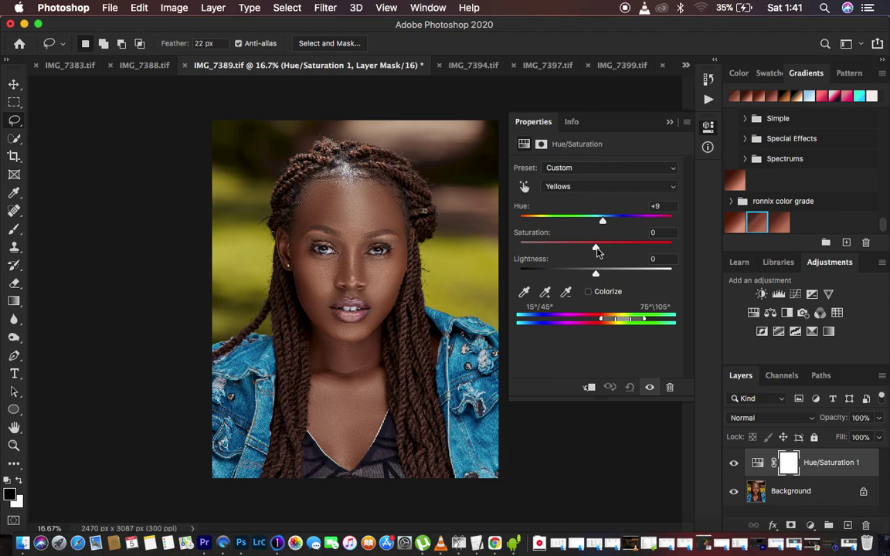
drag(597, 248, 585, 276)
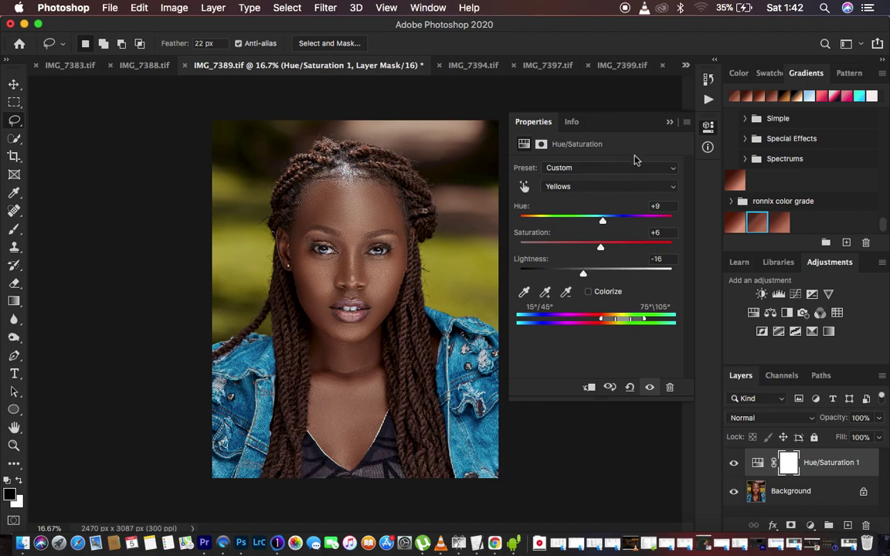
click(671, 124)
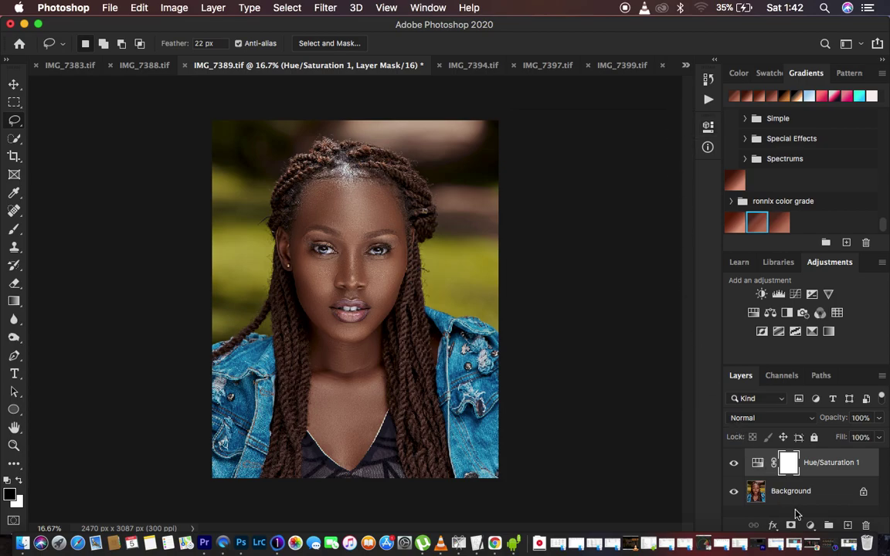
Add a Brightness/Contrast adjustment layer and set the contrast to 14.
click(810, 526)
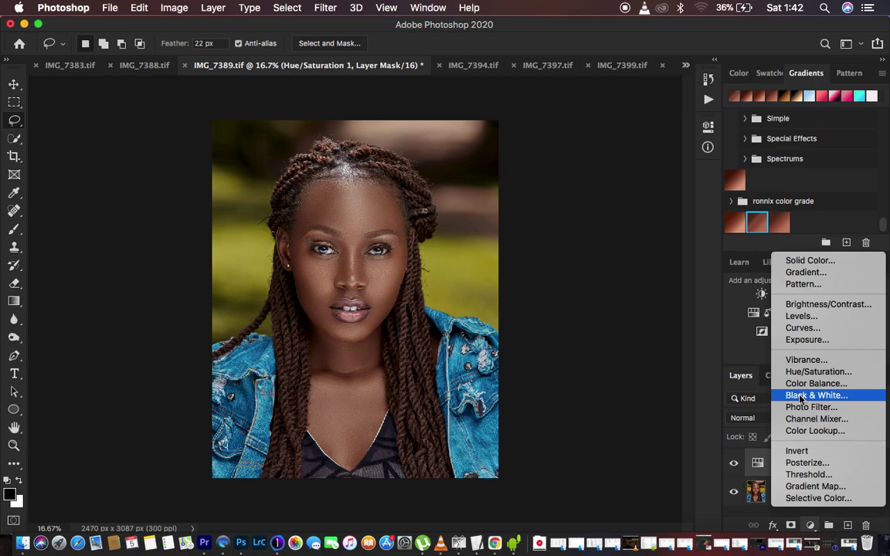
click(808, 304)
drag(596, 237, 606, 237)
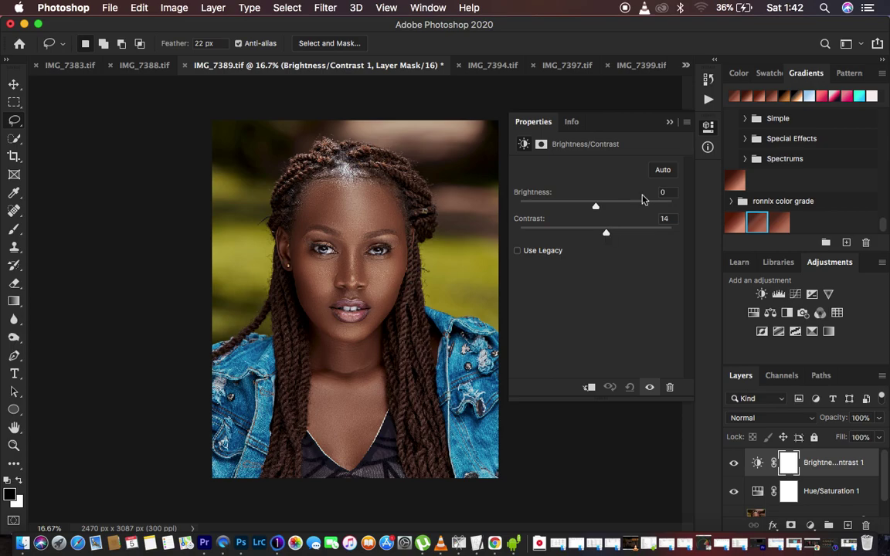
click(669, 122)
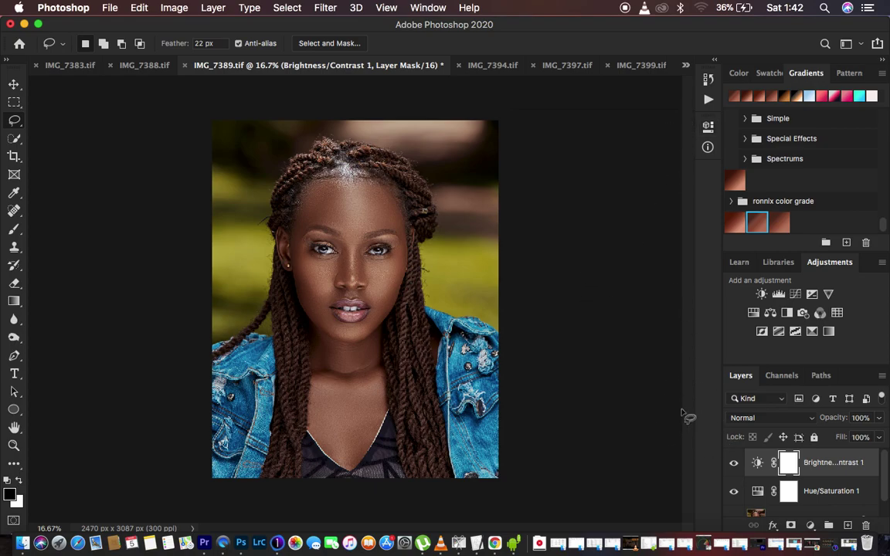
Add a Black & White adjustment layer, set its blend mode to Multiply and lower its opacity to 20%.
click(810, 525)
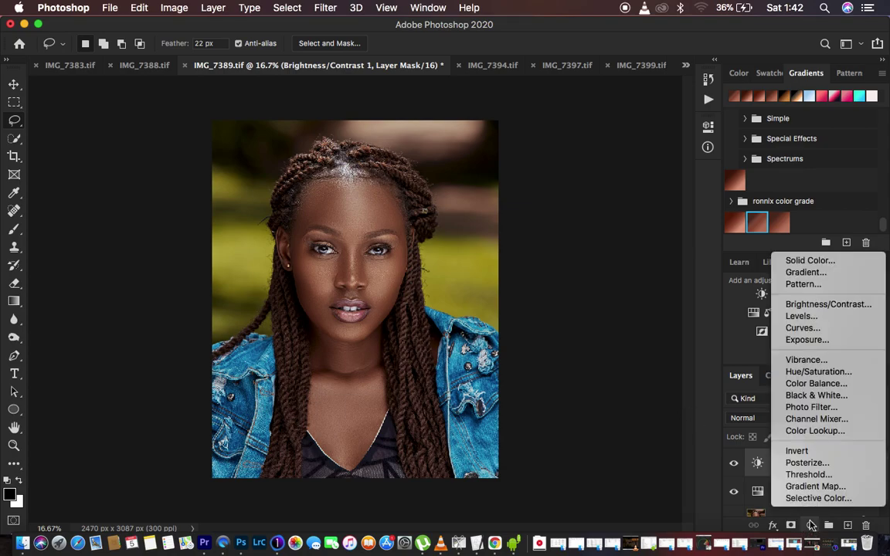
click(812, 396)
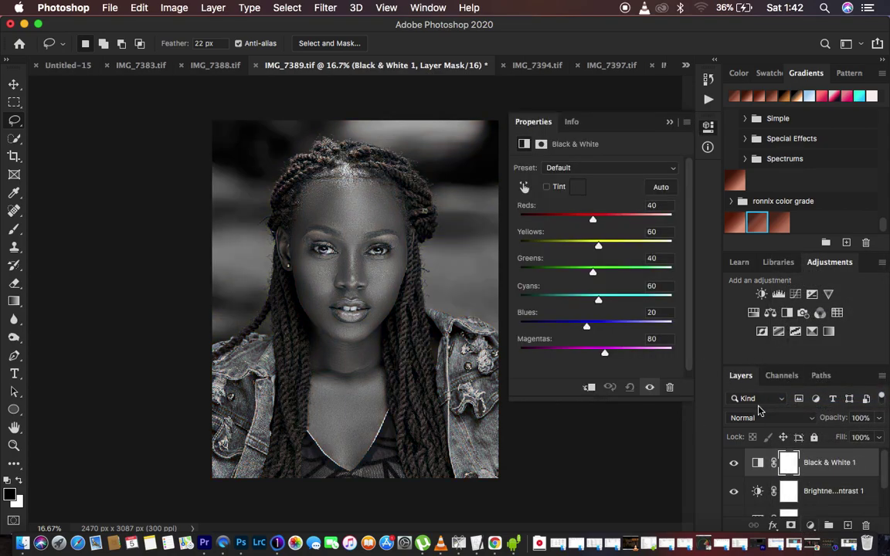
click(761, 419)
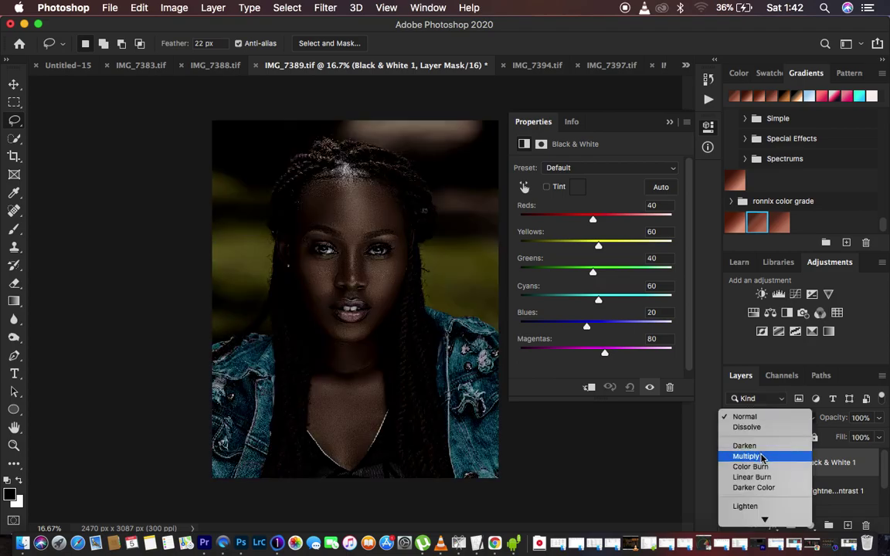
click(762, 457)
drag(840, 421, 810, 418)
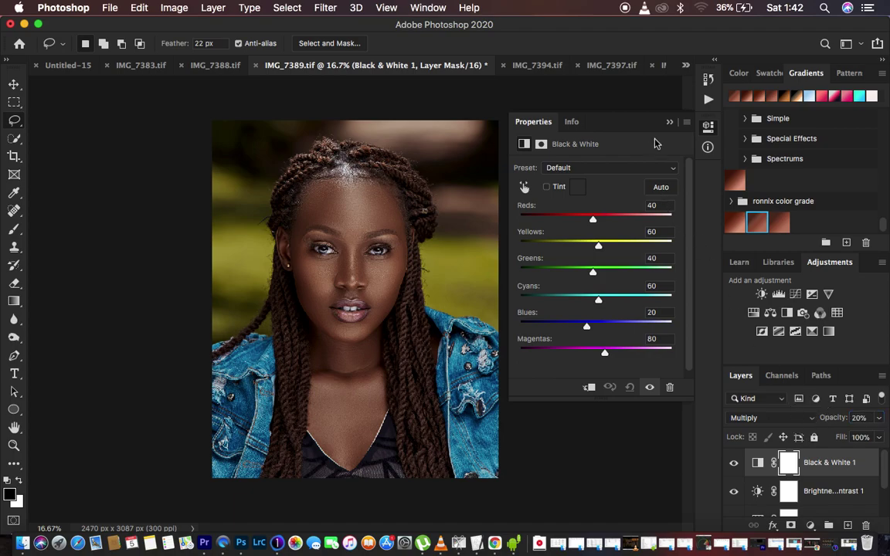
click(669, 122)
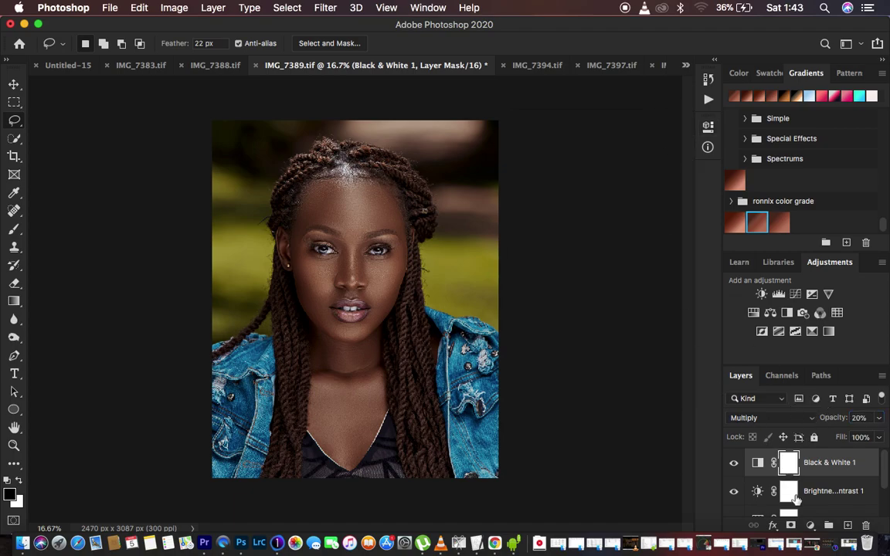
Add a Color Balance adjustment layer and set the Midtones to Cyan-Red -2 and Magenta-Green +1.
click(811, 526)
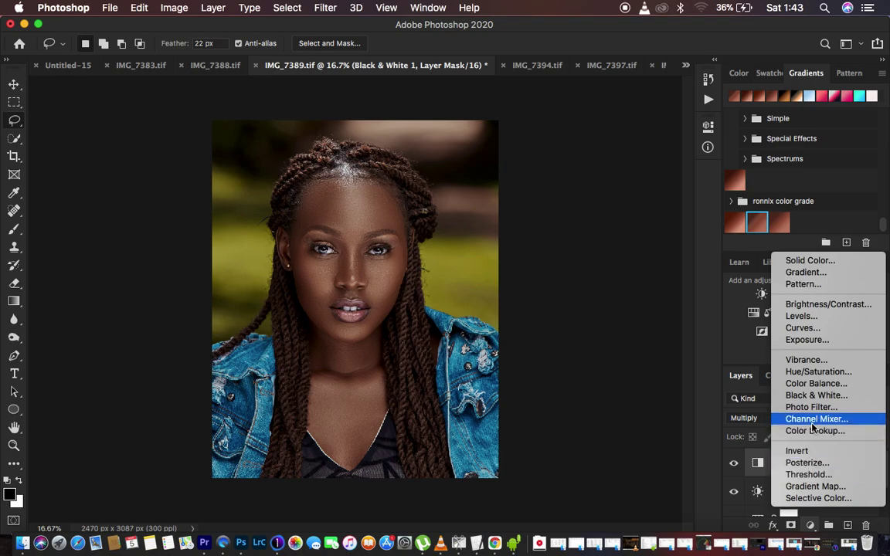
click(813, 384)
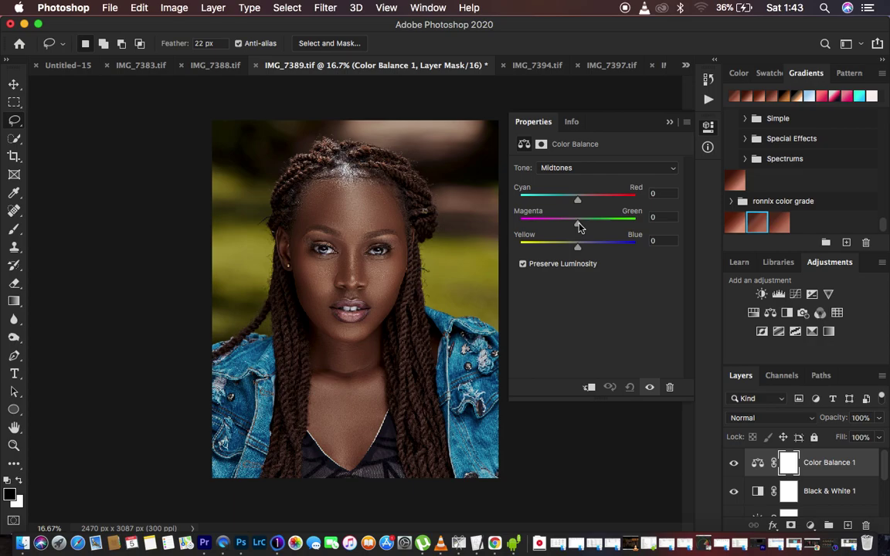
drag(580, 227, 580, 227)
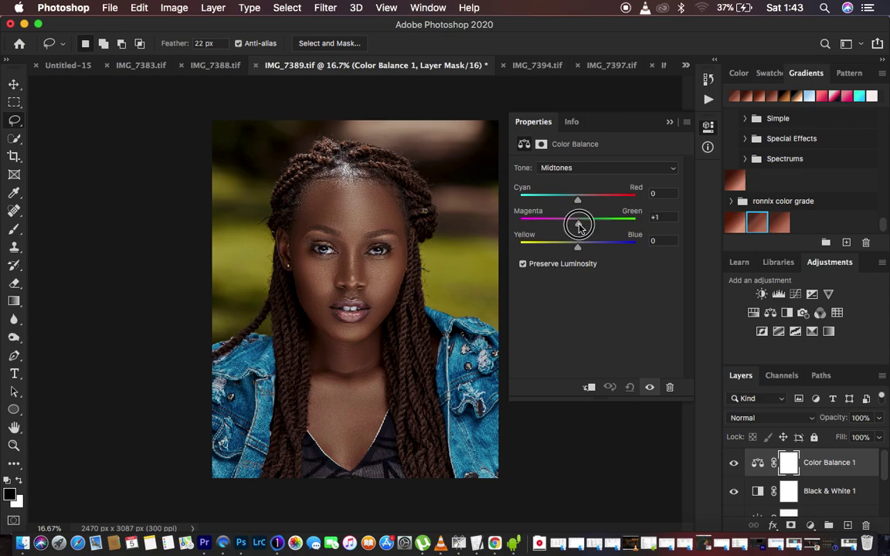
drag(580, 226, 577, 202)
Set the Color Balance layer's Highlights to Cyan-Red +6 and Magenta-Green +2.
click(576, 168)
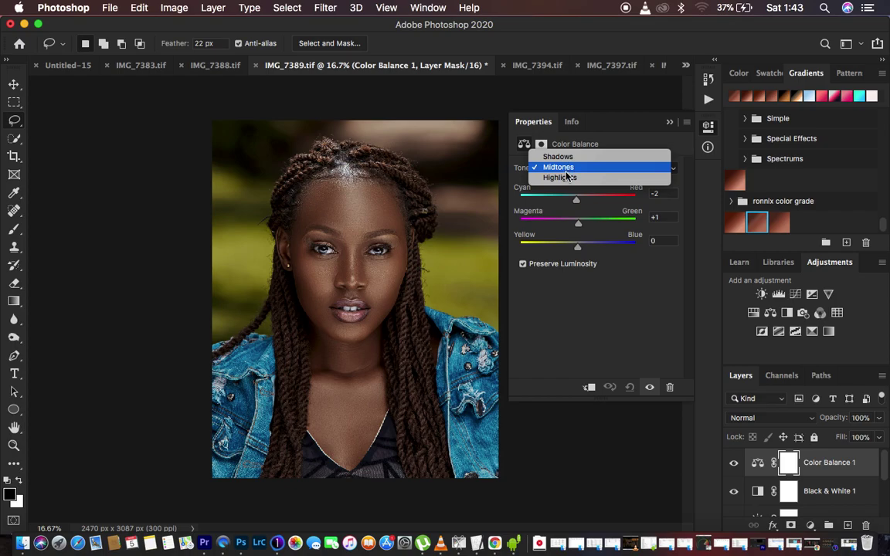
click(565, 178)
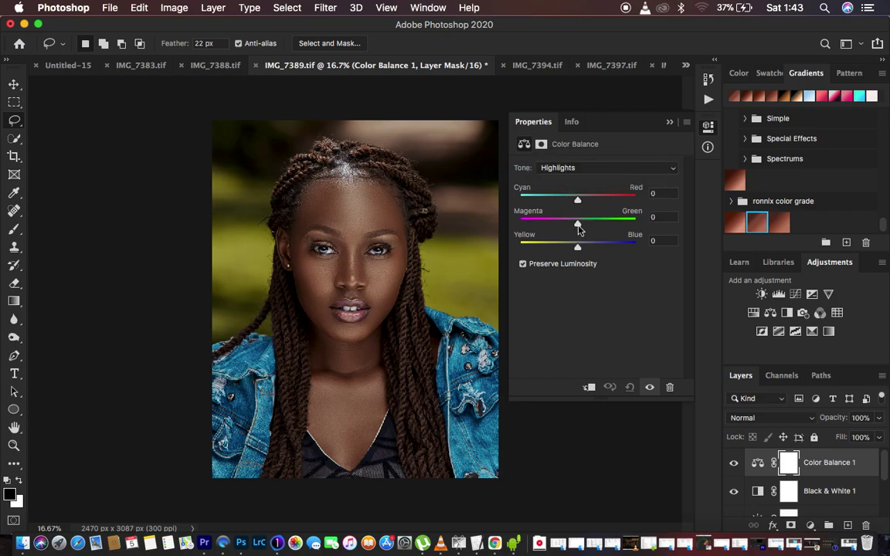
drag(578, 225, 583, 203)
Add a Vibrance adjustment layer with vibrance +10 and saturation -6.
click(811, 525)
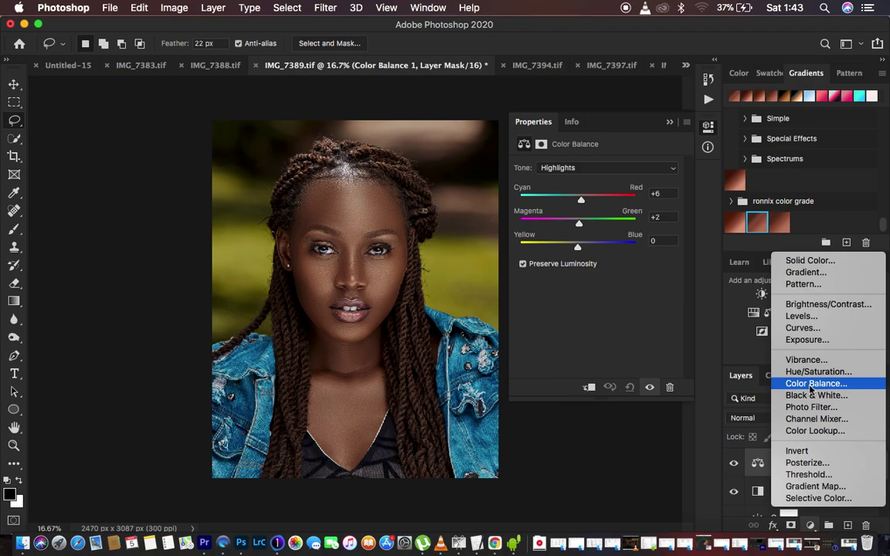
click(806, 359)
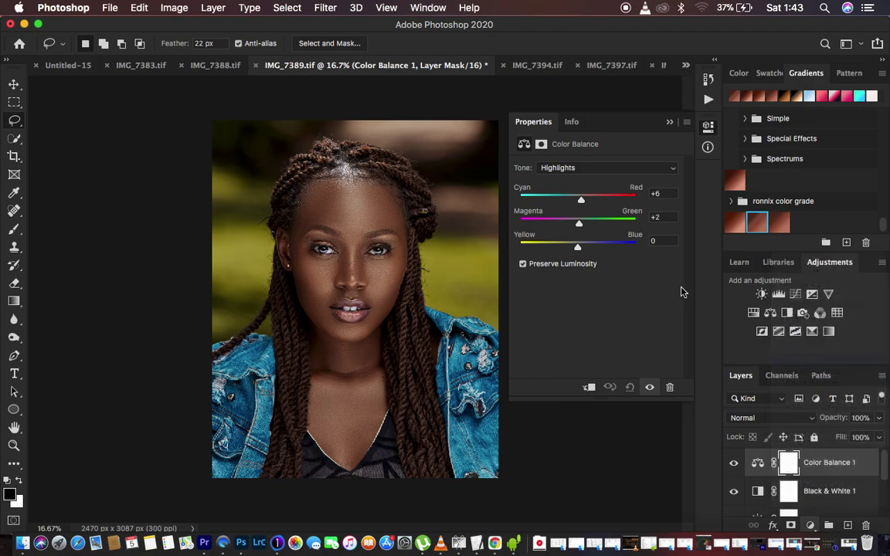
drag(596, 186, 591, 209)
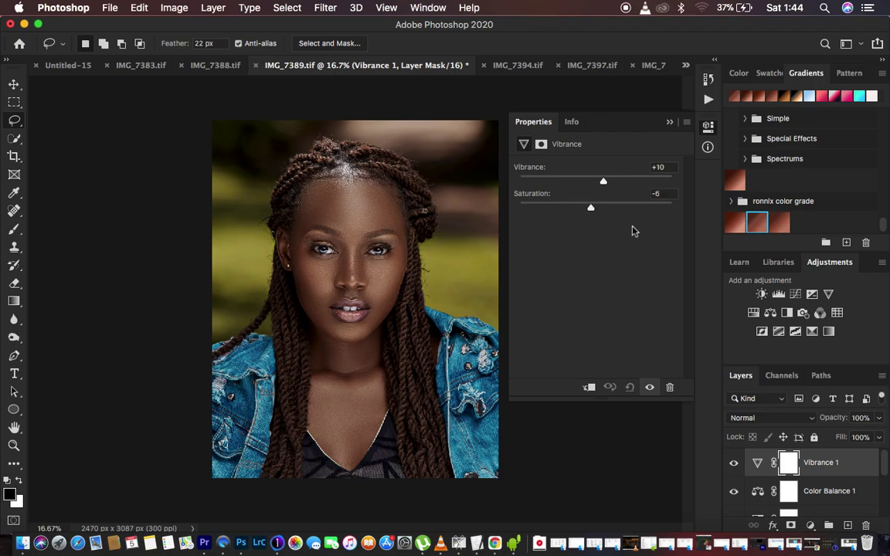
click(670, 122)
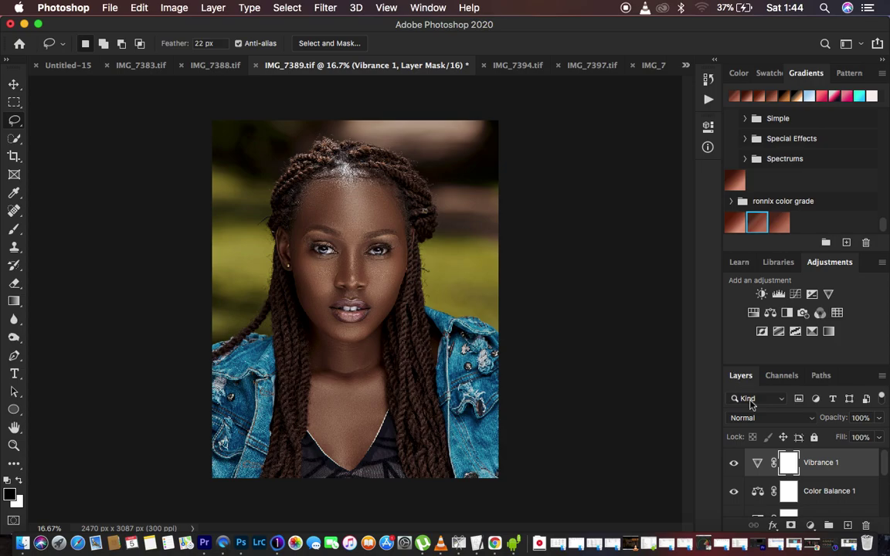
Add a Levels adjustment layer and set the RGB shadow input level to 3.
click(810, 525)
click(802, 316)
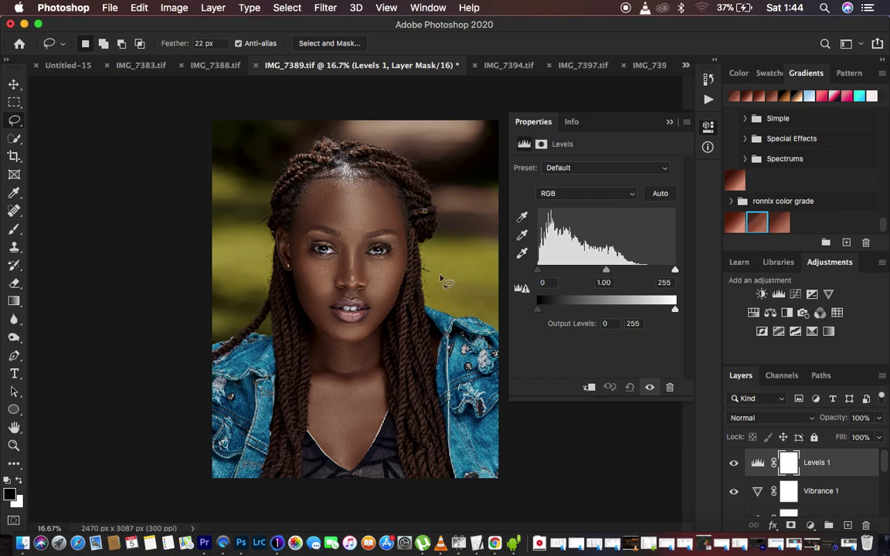
drag(539, 271, 543, 275)
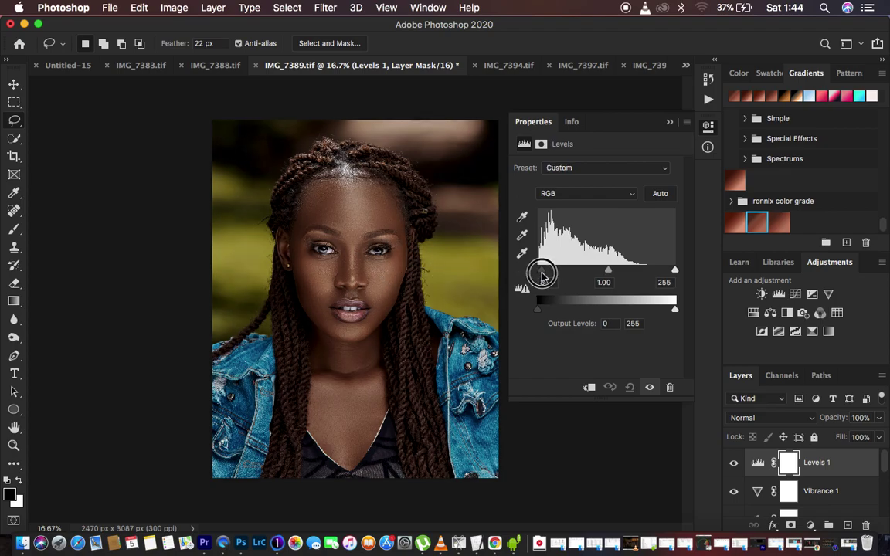
drag(541, 275, 539, 277)
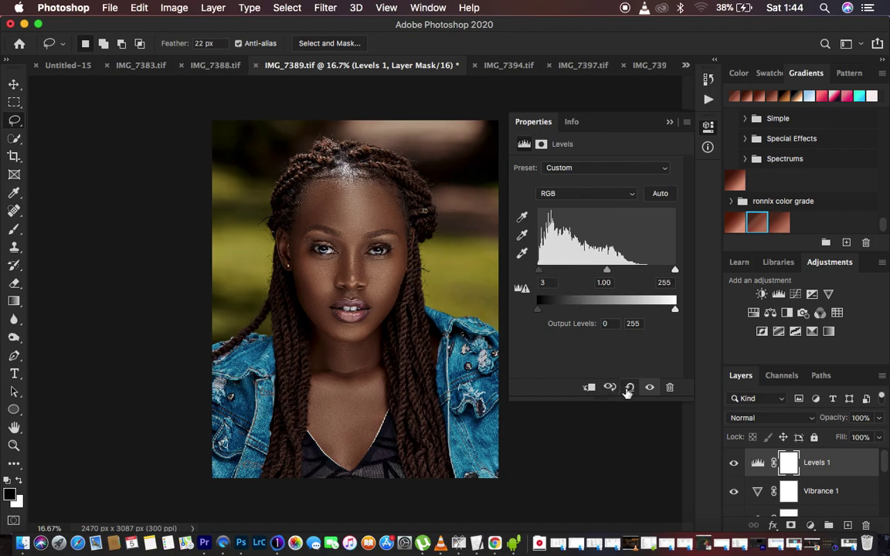
Add a Selective Color adjustment layer and set Black to +4% for the Blacks.
click(811, 526)
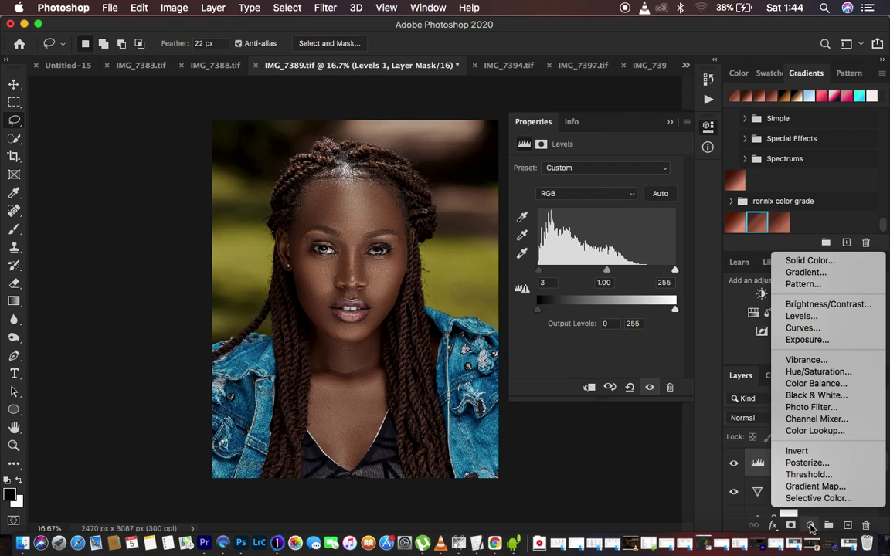
click(815, 498)
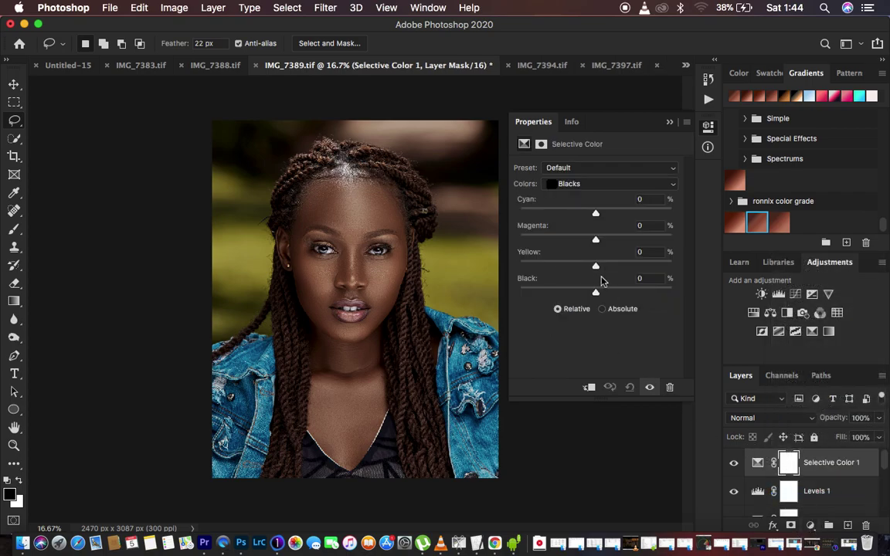
drag(596, 293, 599, 295)
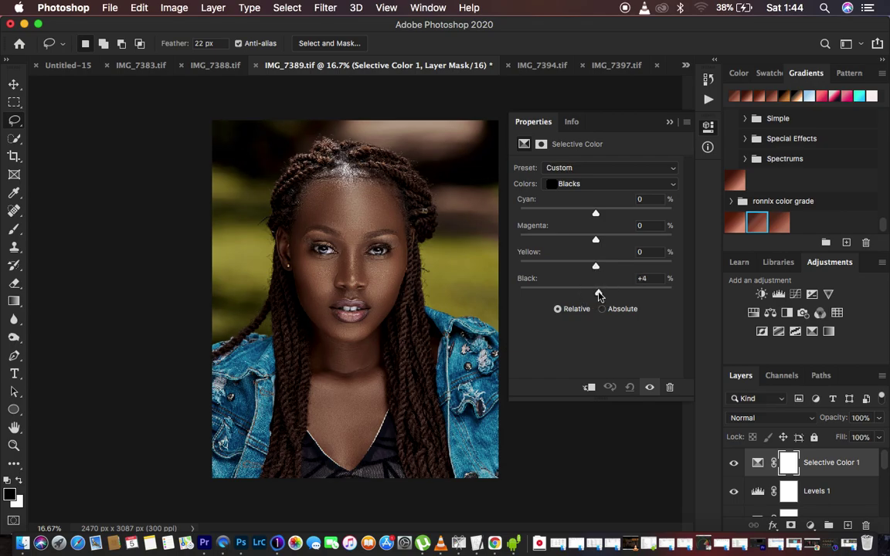
In the Selective Color layer, slightly reduce the Cyan and slightly increase the Black of the Reds.
click(576, 183)
click(582, 183)
click(638, 183)
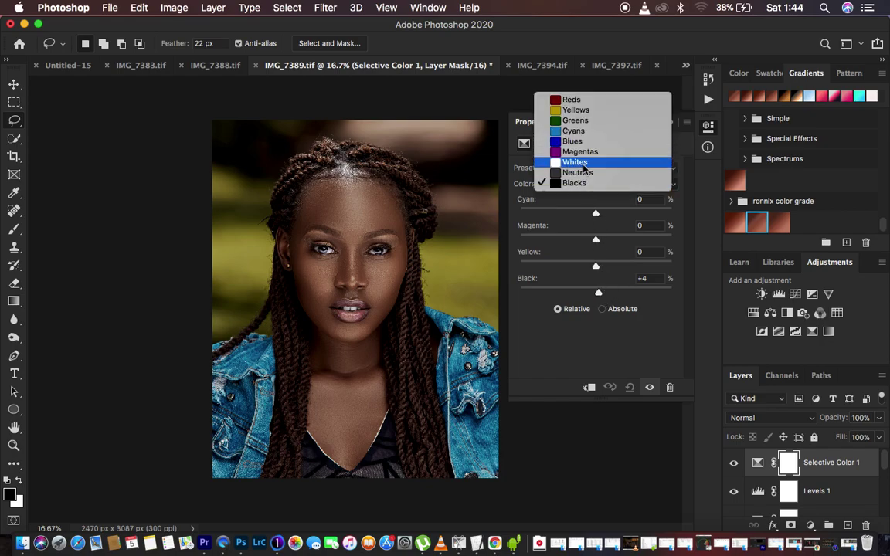
click(574, 101)
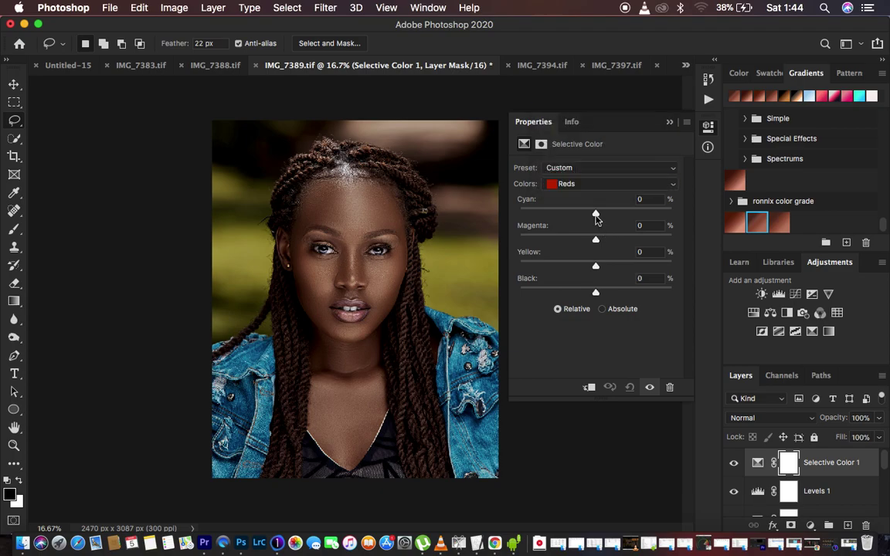
drag(596, 214, 590, 216)
drag(595, 296, 600, 296)
Set Yellow to -11% for the Blacks in the Selective Color layer.
click(591, 184)
click(587, 266)
drag(595, 270, 586, 270)
click(586, 268)
drag(586, 268, 587, 270)
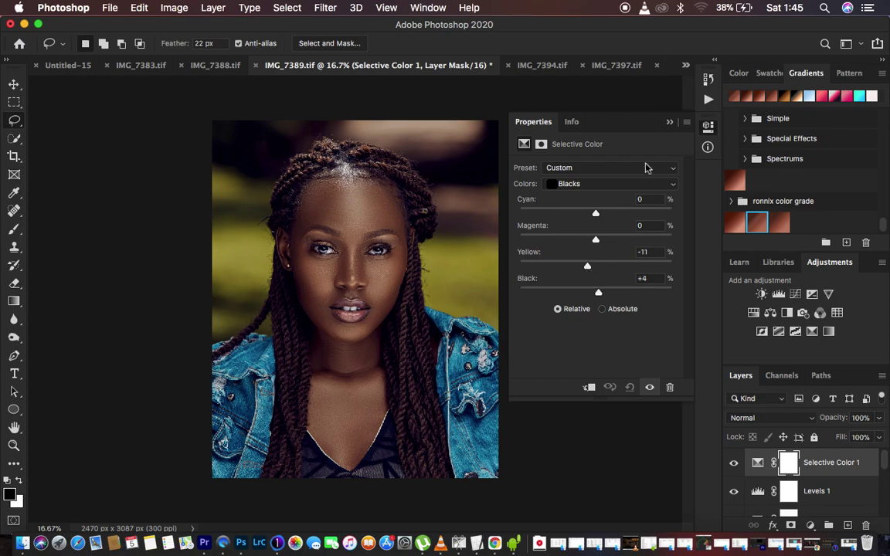
click(722, 293)
Review the adjustment layer stack and compare the portrait before and after by hiding and restoring every layer above the Background.
scroll(808, 473, down, 5)
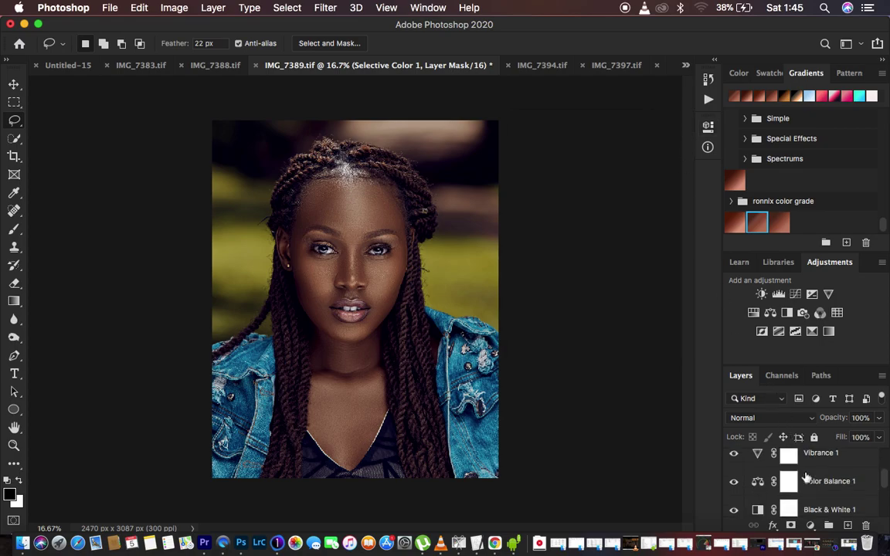
scroll(816, 460, up, 5)
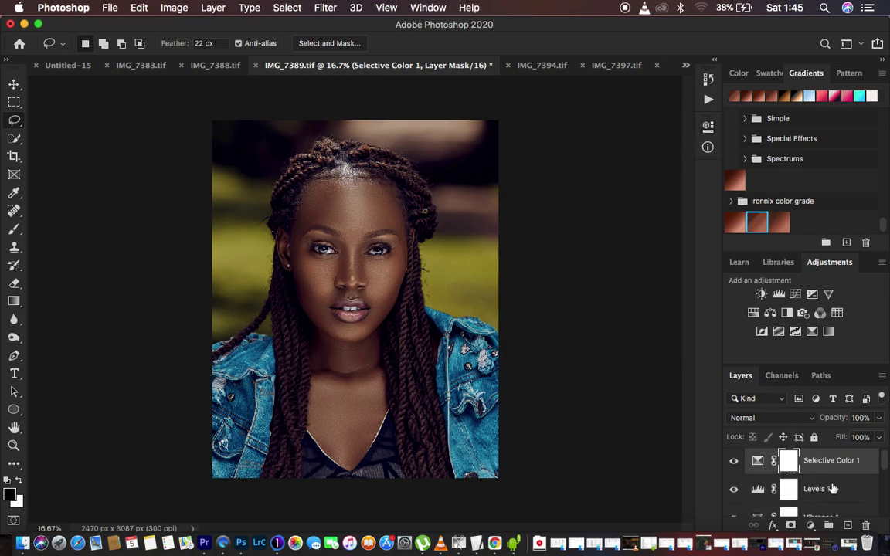
scroll(831, 487, down, 5)
scroll(843, 476, up, 4)
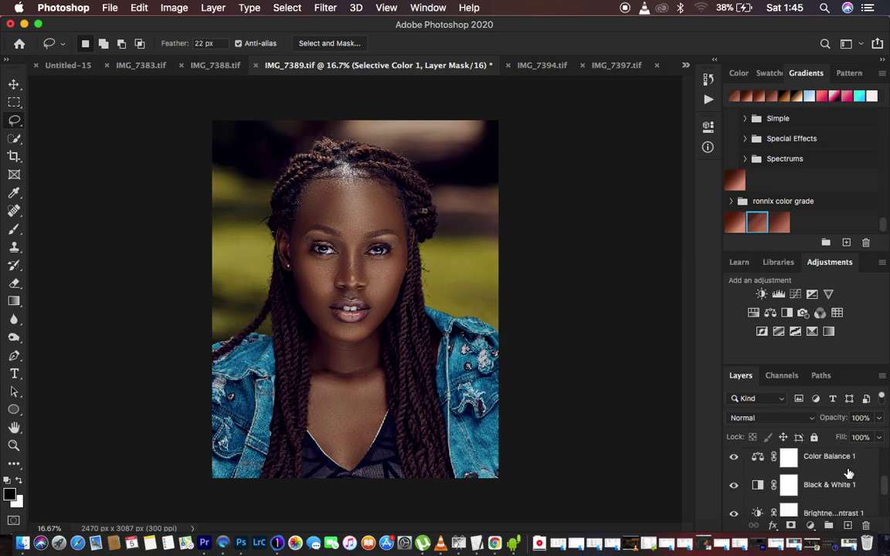
scroll(827, 479, down, 3)
scroll(825, 483, down, 2)
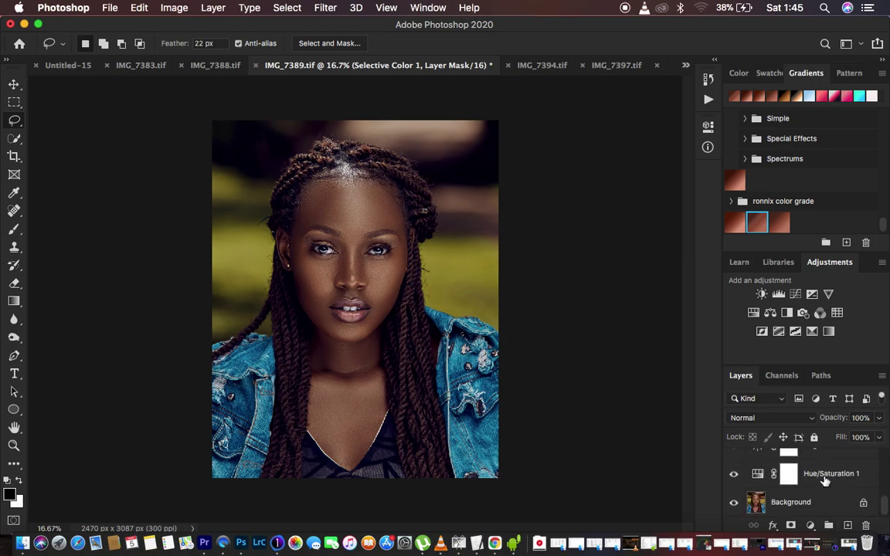
alt+click(734, 504)
alt+click(734, 505)
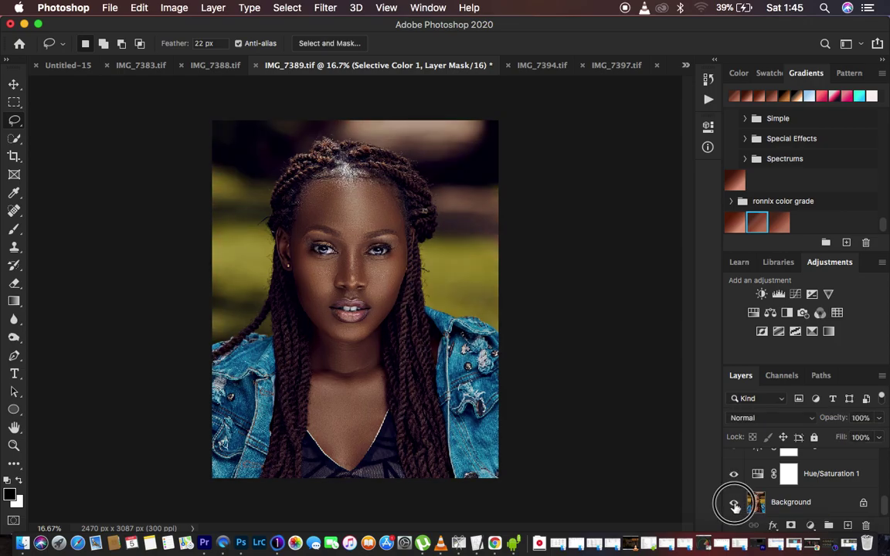
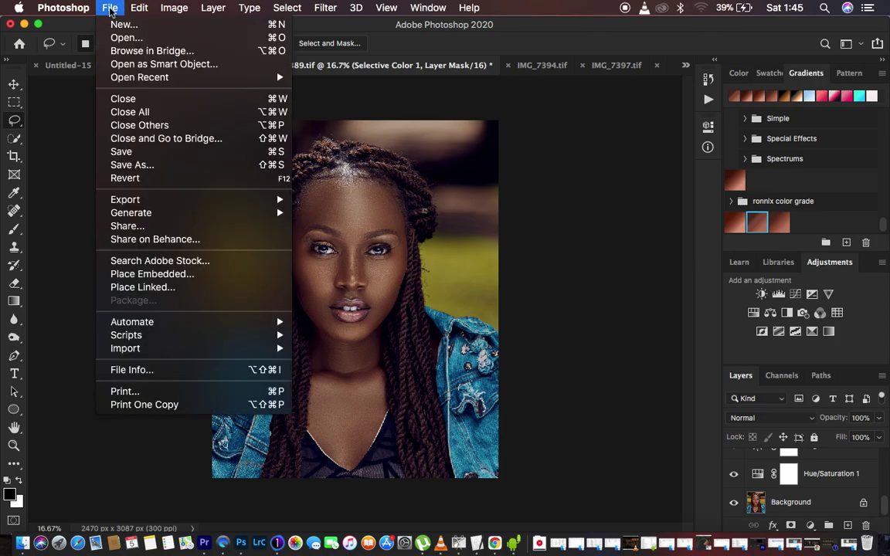
Start exporting the grade as Color Lookup Tables with the description "trial lut", keeping Medium quality and the CUBE format.
mouse_move(141, 204)
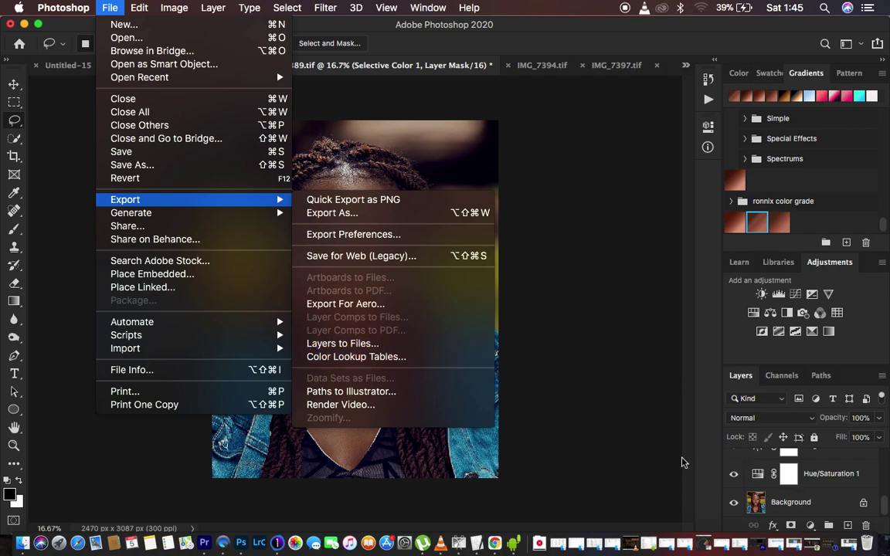
mouse_move(223, 206)
click(367, 362)
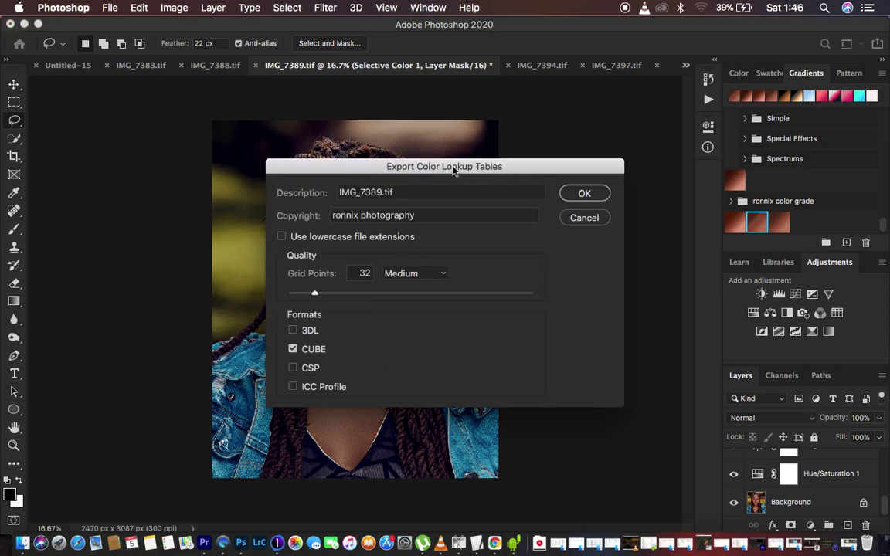
drag(455, 170, 577, 73)
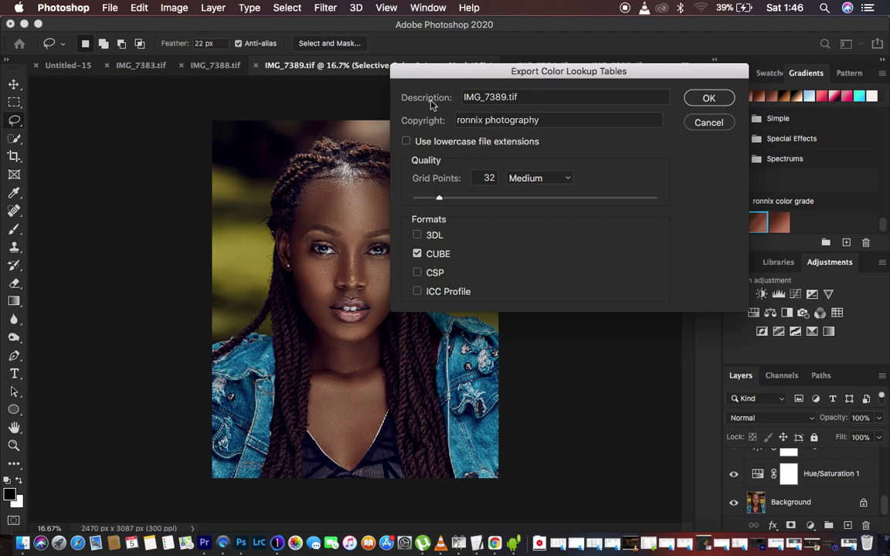
click(530, 97)
drag(530, 97, 449, 104)
text(tr)
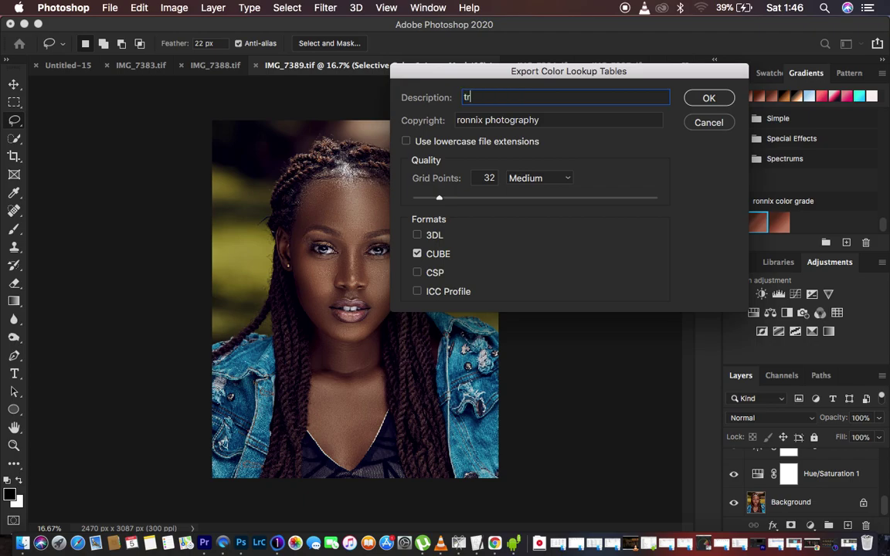
text(ial lut)
click(536, 178)
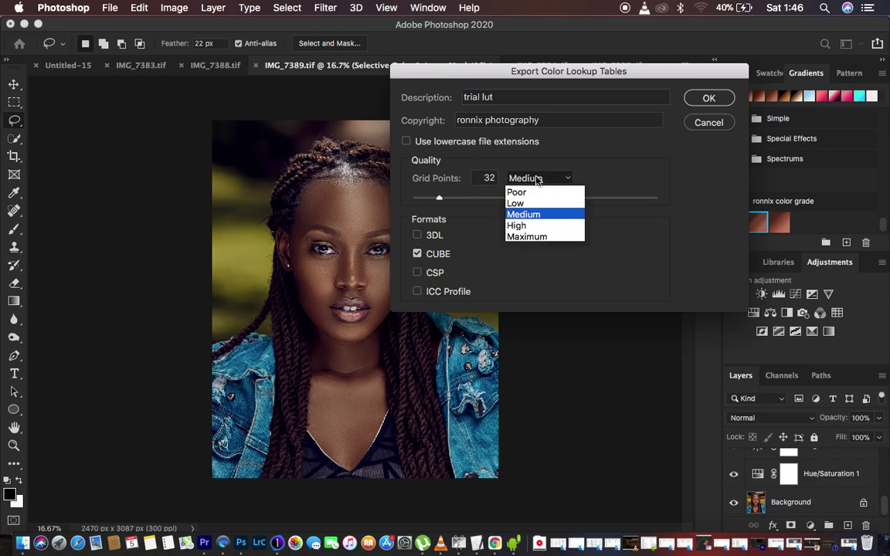
click(536, 179)
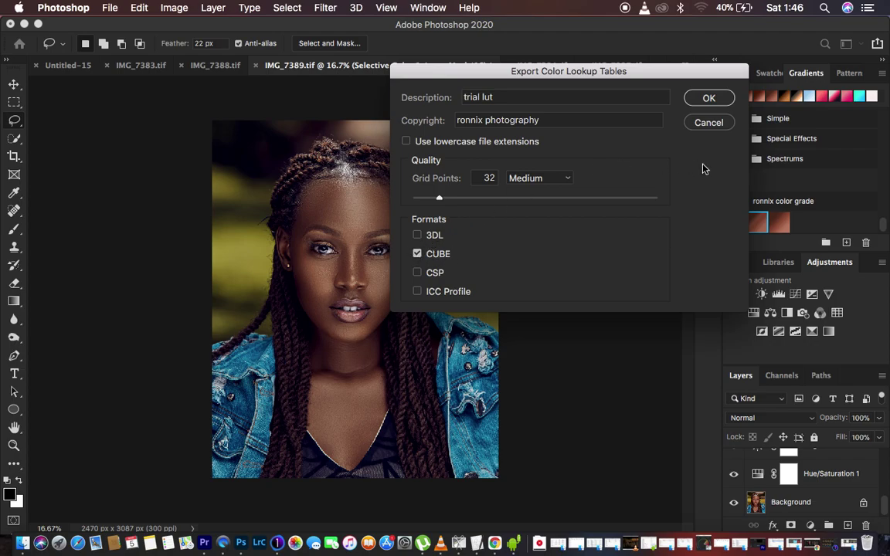
Confirm the export settings and save the color lookup to the Desktop as "trial lut".
click(706, 99)
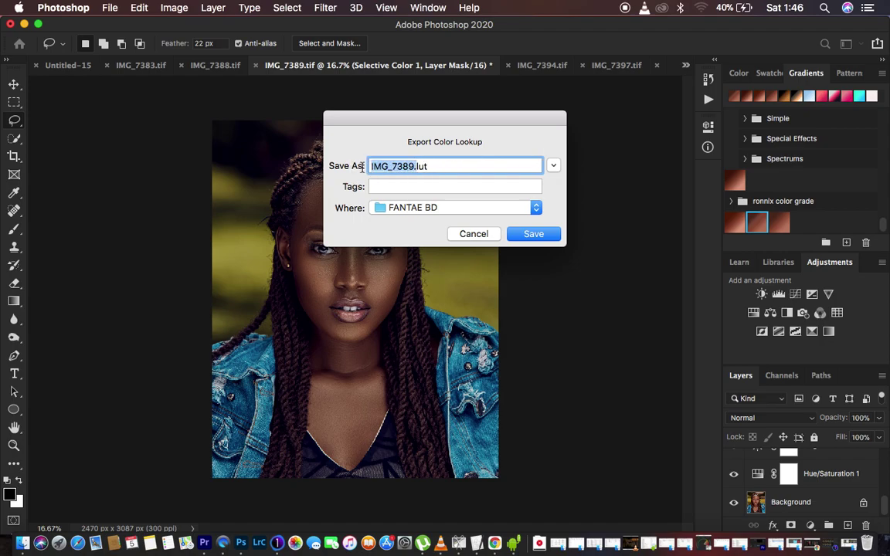
text(trial)
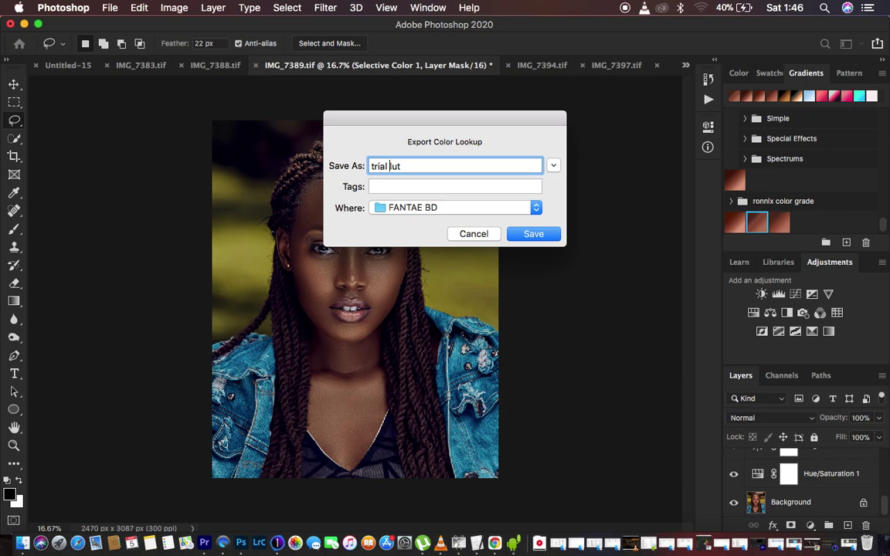
click(495, 208)
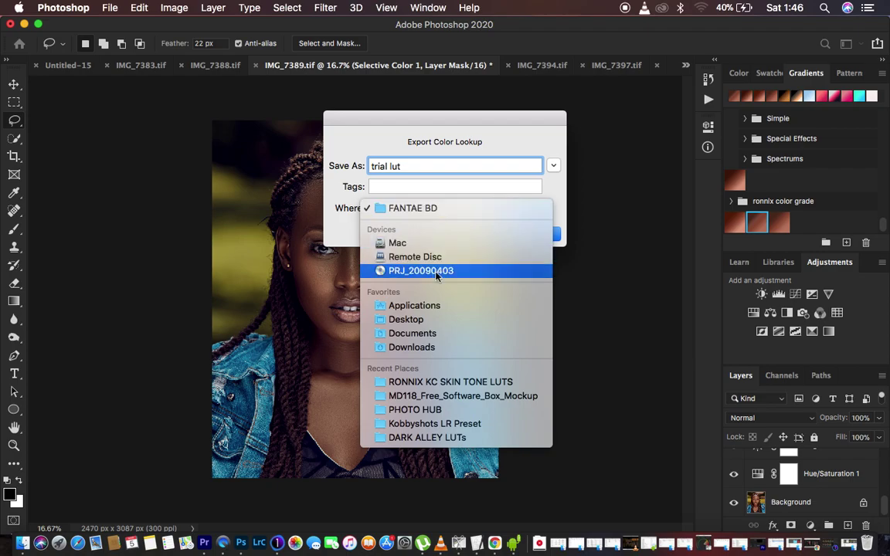
click(390, 319)
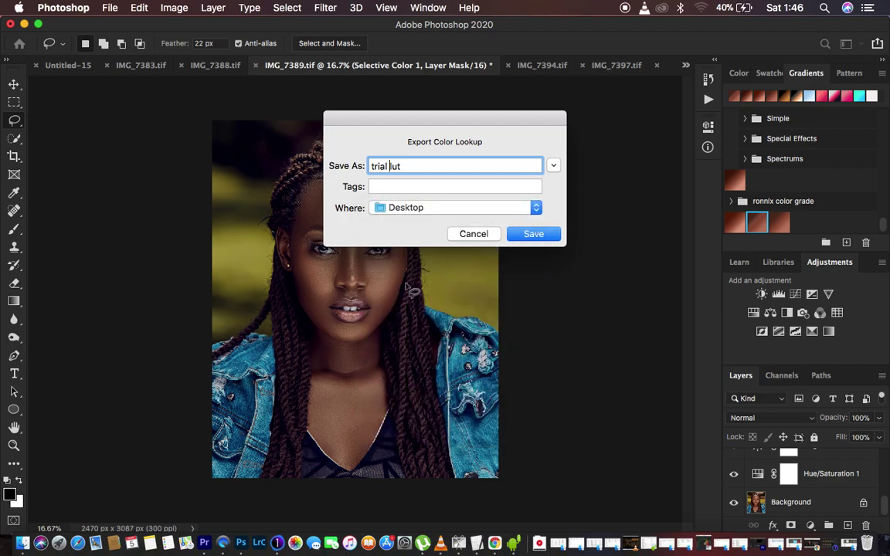
click(532, 235)
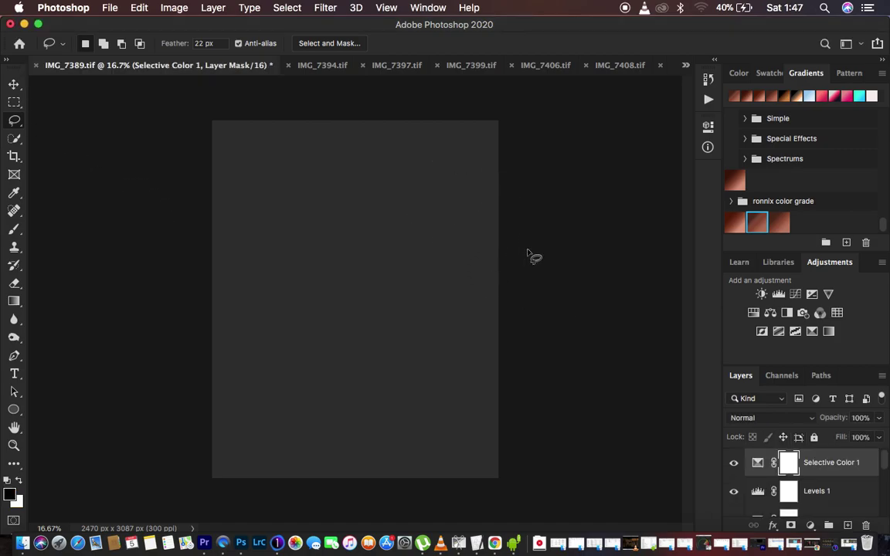
Group all adjustment layers above the Background and hide the group.
key(super+minus)
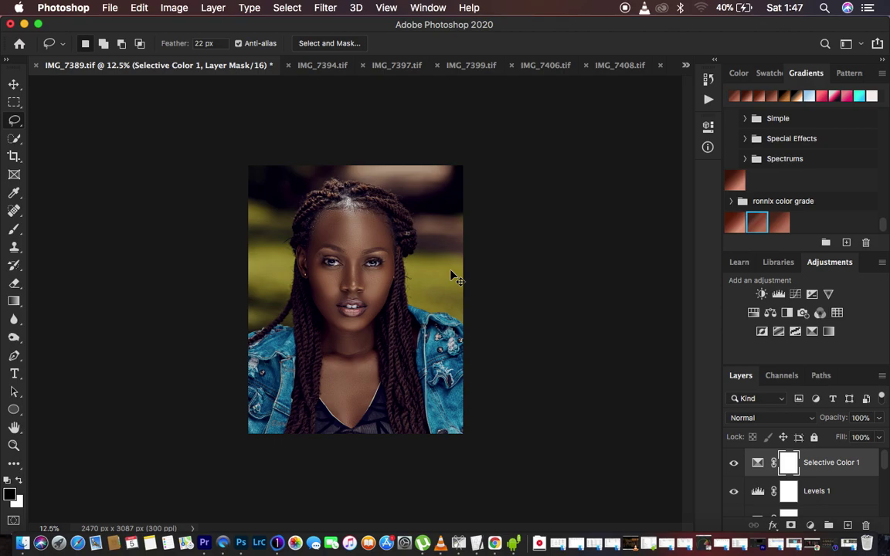
key(super+plus)
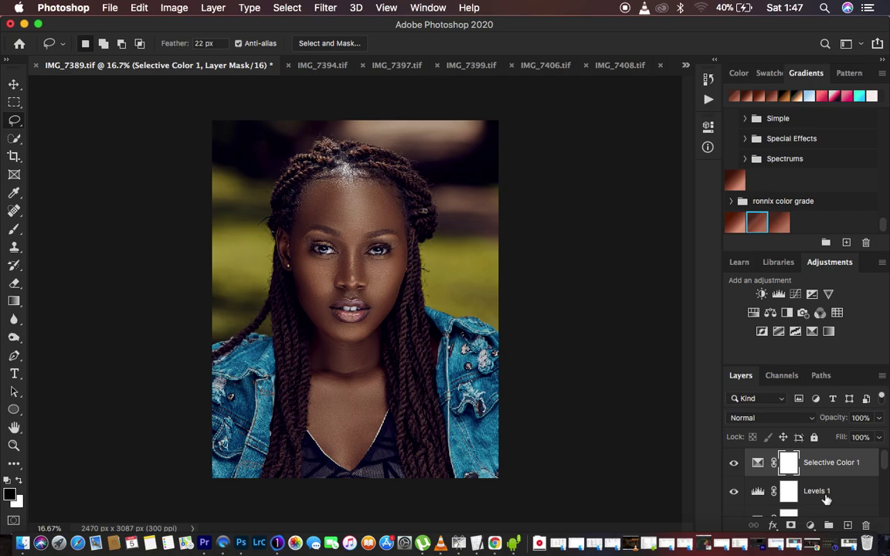
scroll(825, 500, down, 5)
scroll(826, 500, up, 2)
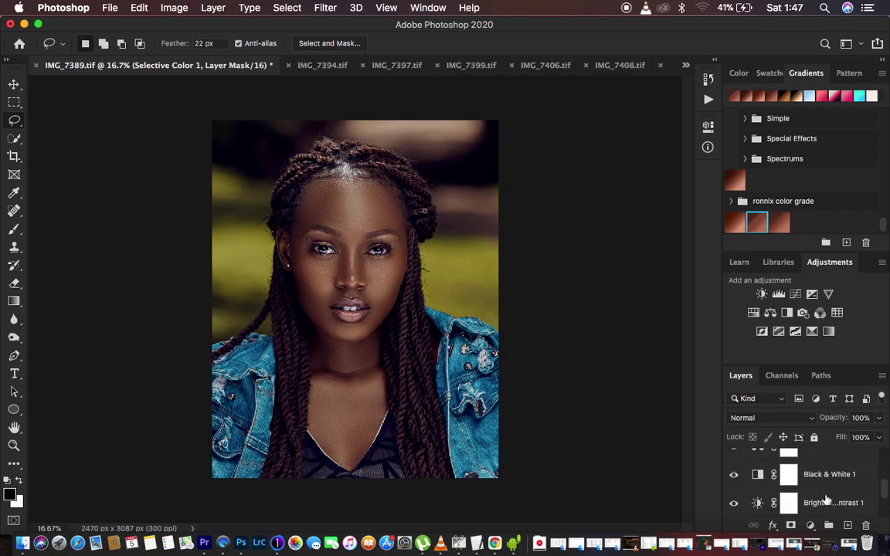
scroll(850, 479, down, 2)
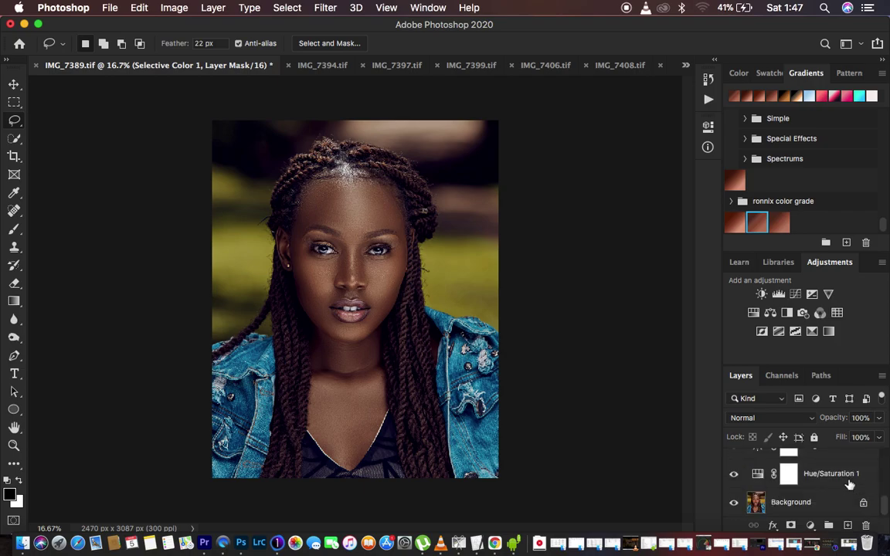
click(857, 475)
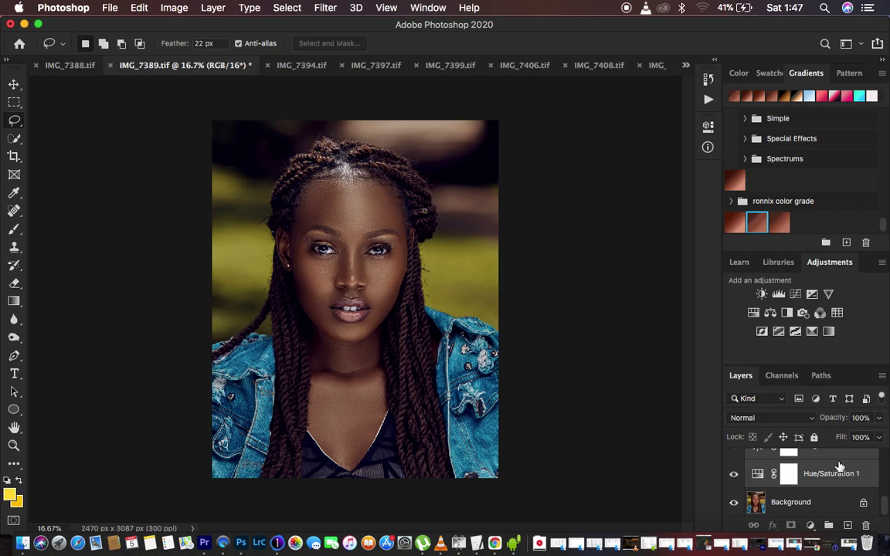
click(851, 464)
drag(851, 463, 827, 532)
click(734, 457)
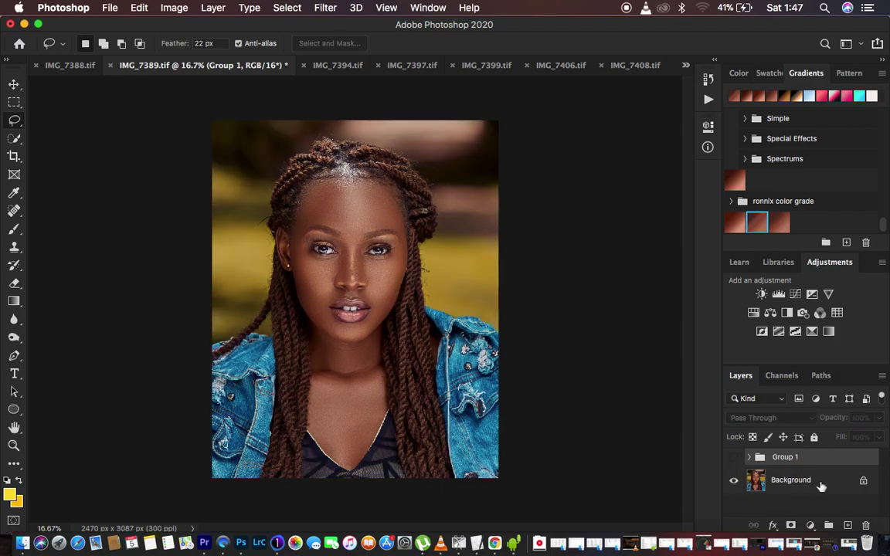
Add a Color Lookup adjustment layer directly above the Background layer.
click(819, 485)
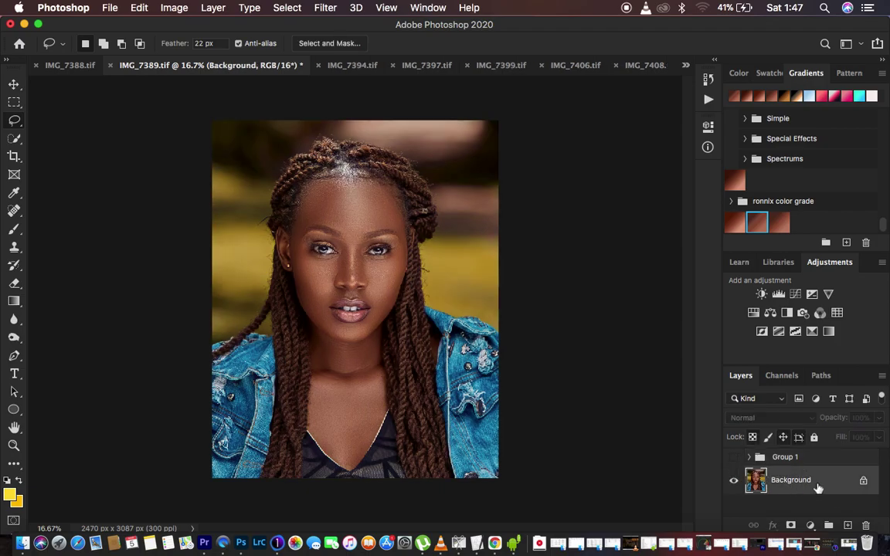
click(811, 525)
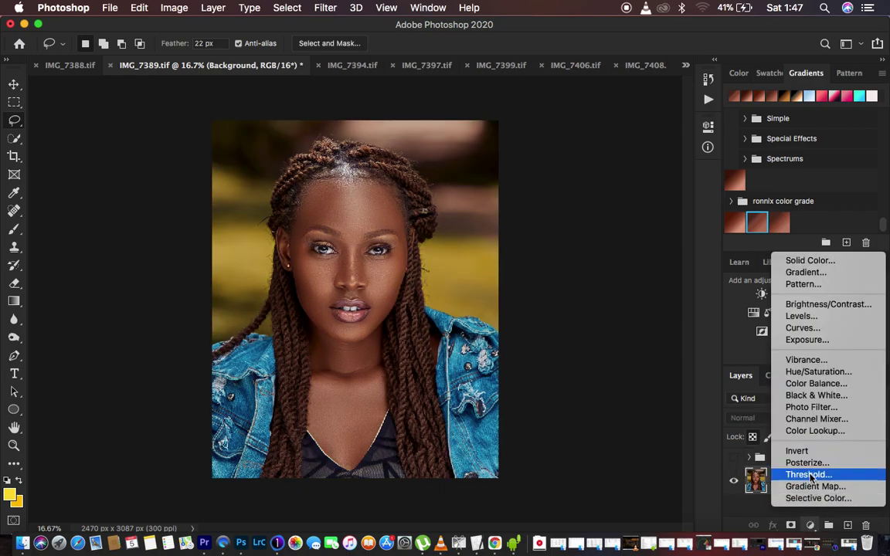
click(809, 433)
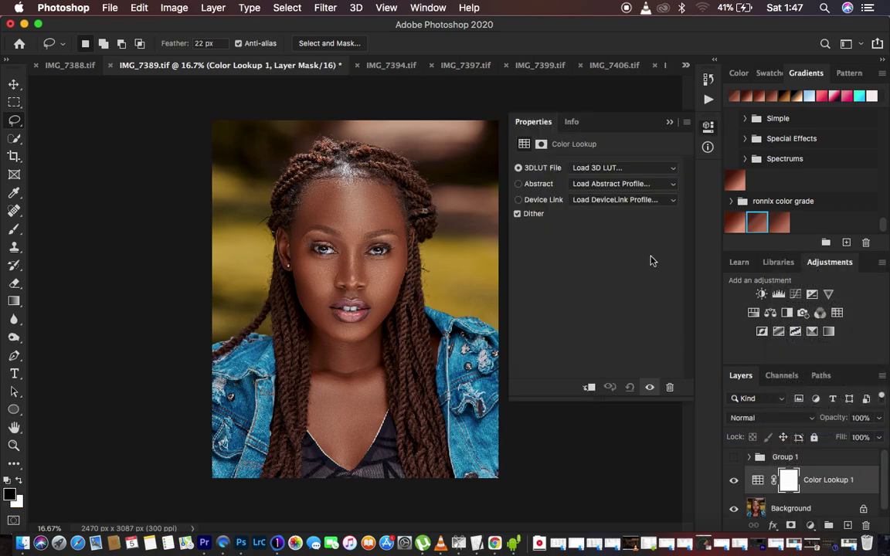
Load trial lut.CUBE from the Desktop as the 3D LUT of the Color Lookup layer and collapse its properties.
click(618, 170)
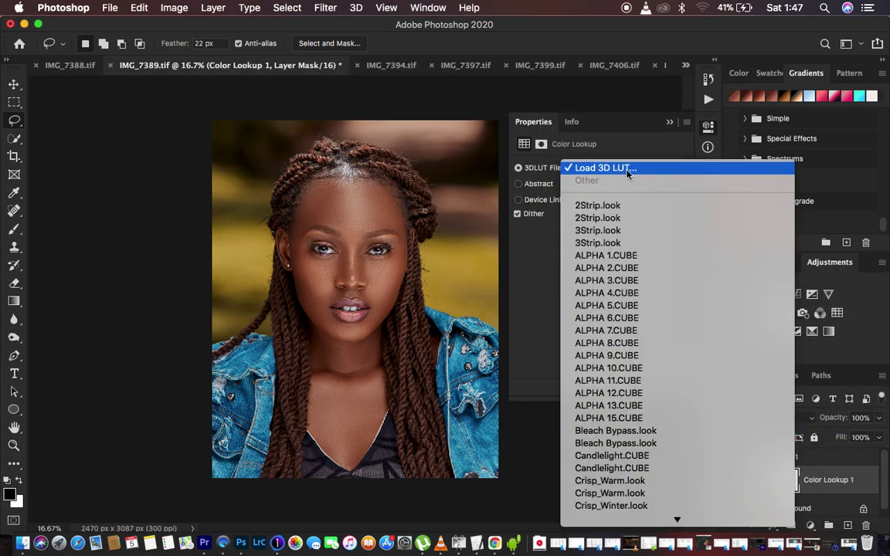
click(631, 169)
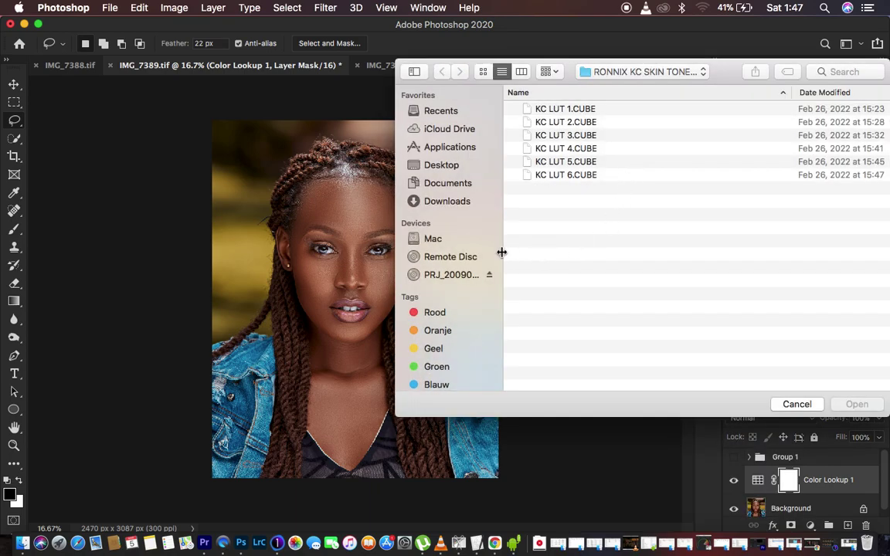
click(452, 166)
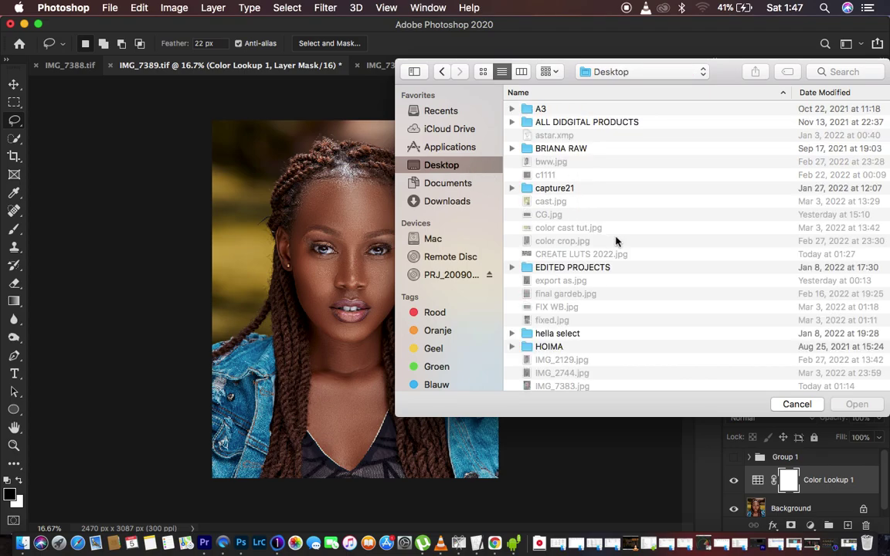
scroll(616, 242, down, 10)
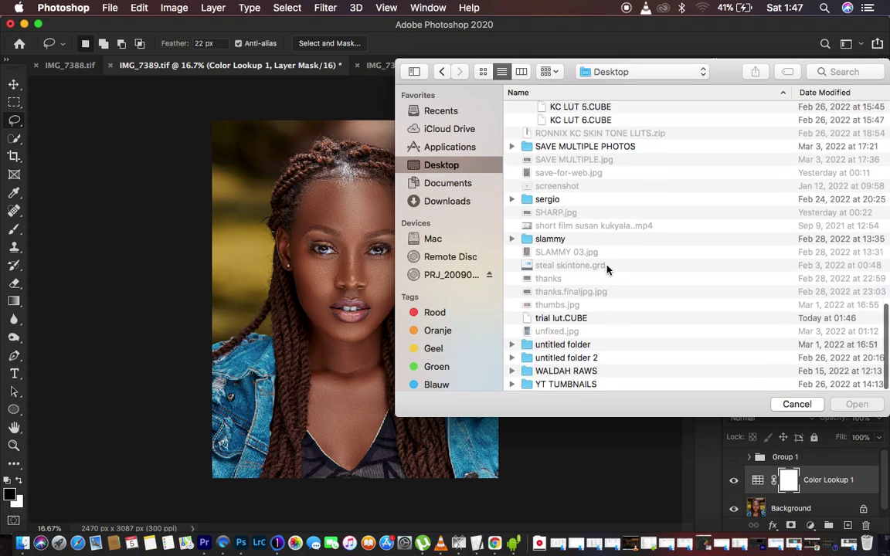
click(568, 320)
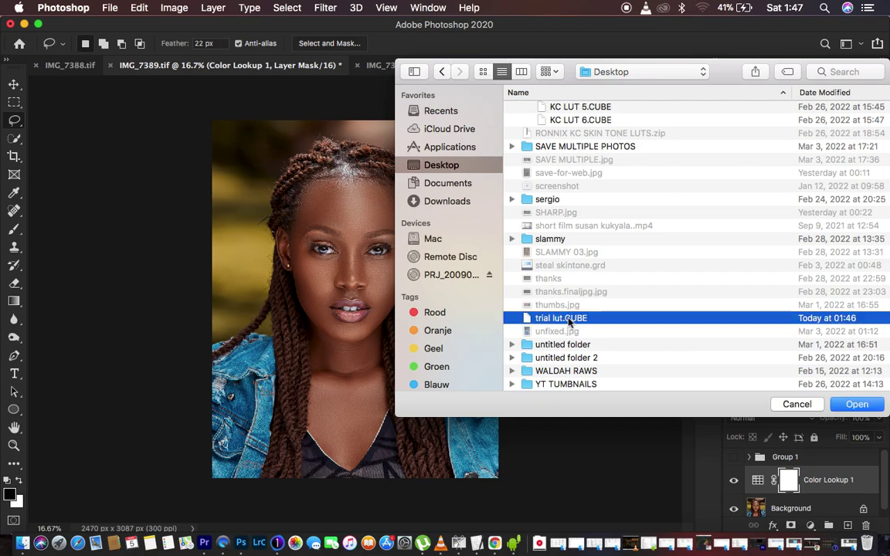
click(853, 405)
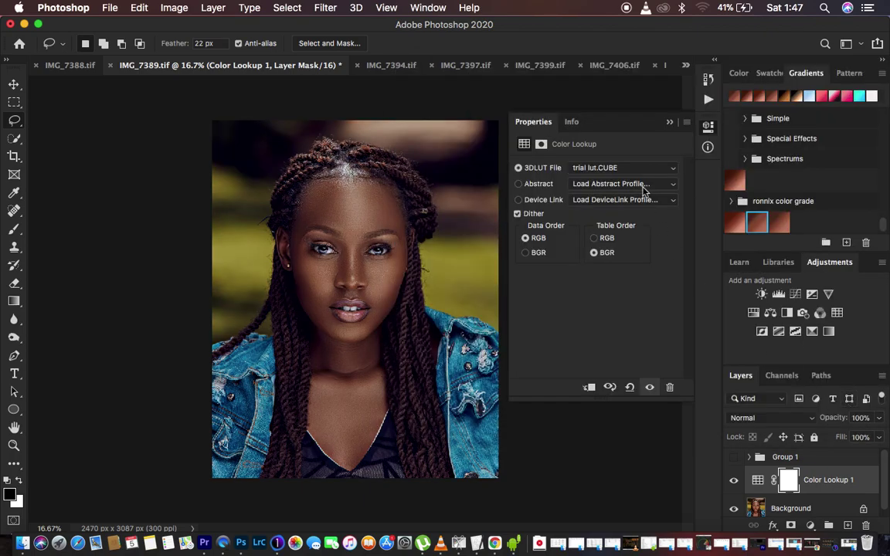
click(670, 124)
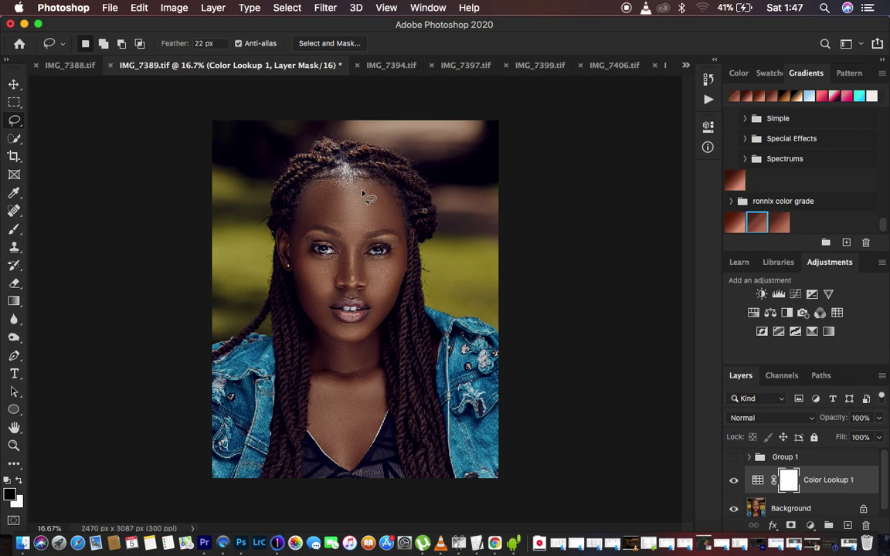
Compare the portrait with and without the LUT by toggling the Color Lookup layer's visibility, leaving it shown.
click(733, 482)
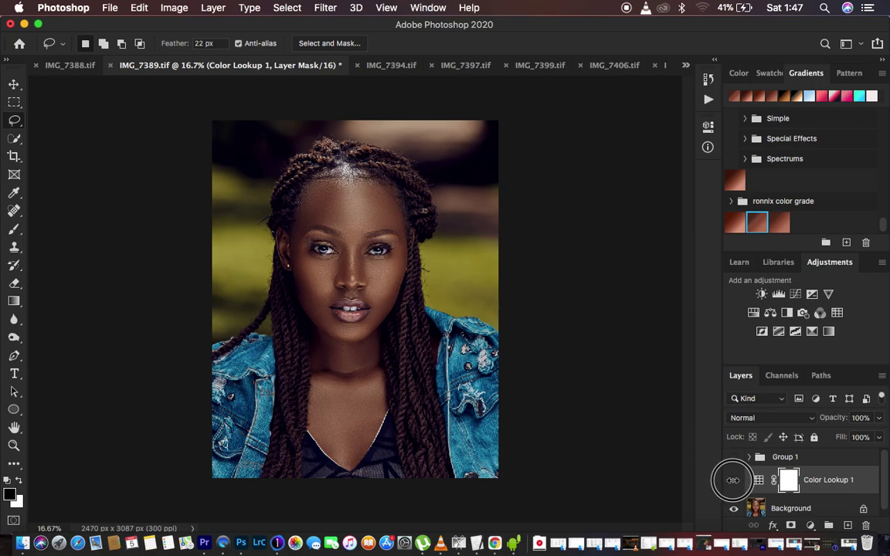
click(734, 482)
click(733, 481)
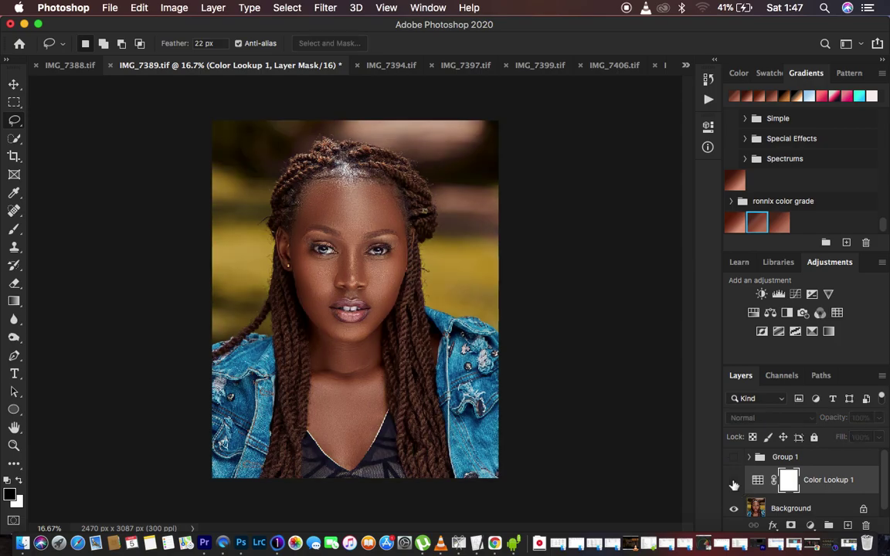
click(733, 481)
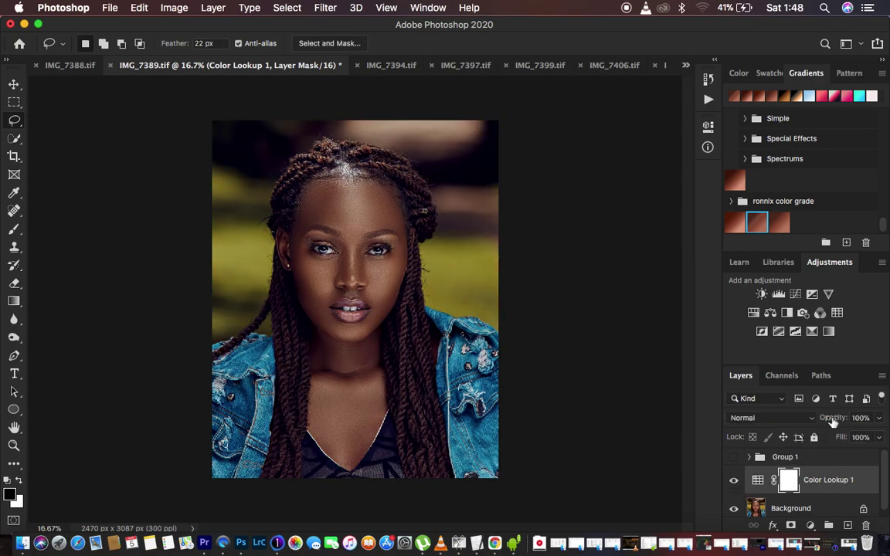
Lower the Color Lookup layer's opacity to about 85%.
drag(835, 418, 827, 419)
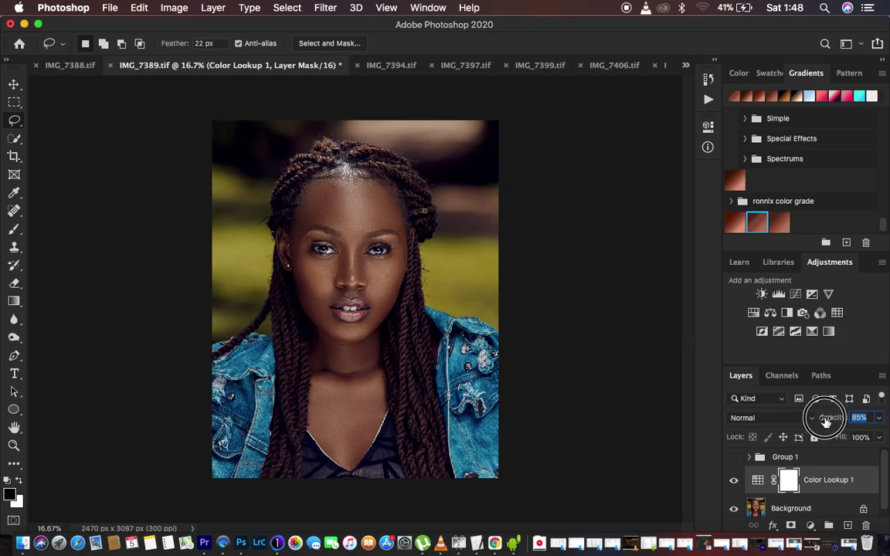